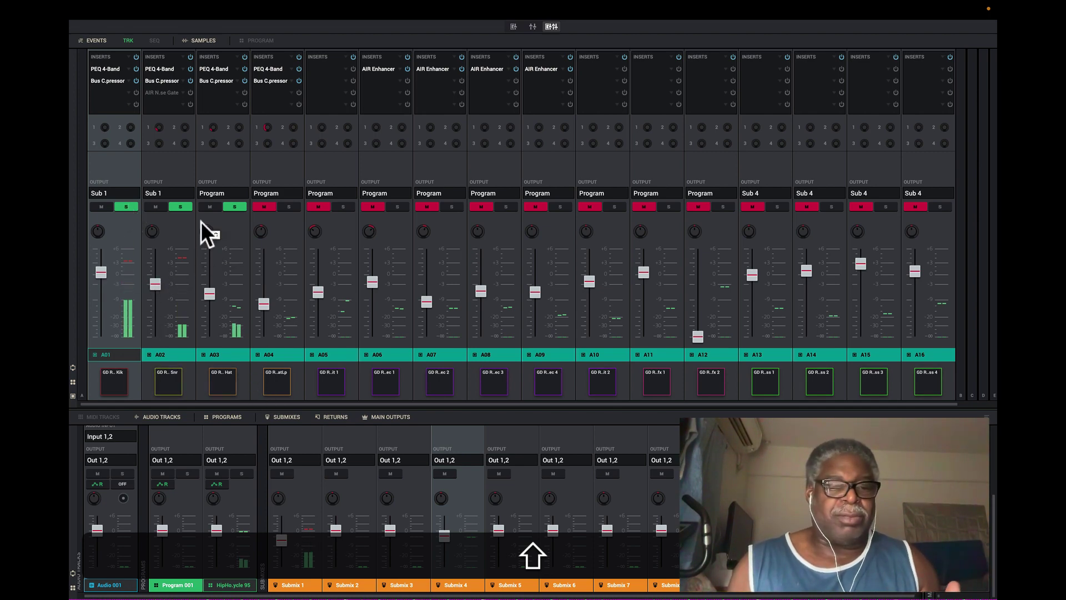
Adjust the Submix 1 fader so its level sits at roughly -9.5 dB
mouse_move(284, 521)
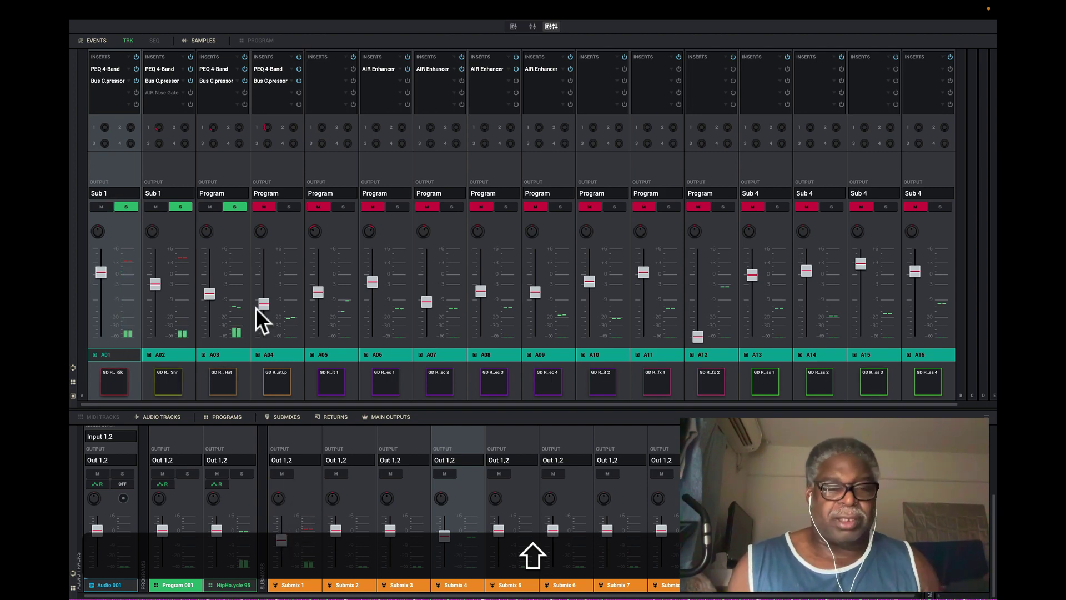
mouse_move(282, 540)
mouse_down()
mouse_move(284, 520)
mouse_move(281, 545)
mouse_up()
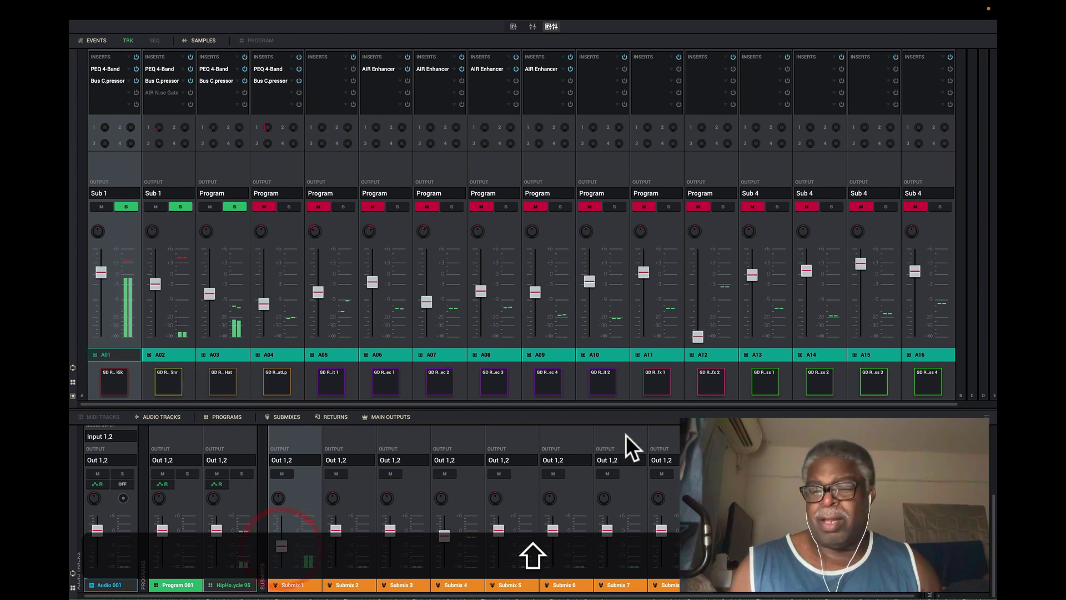
click(787, 404)
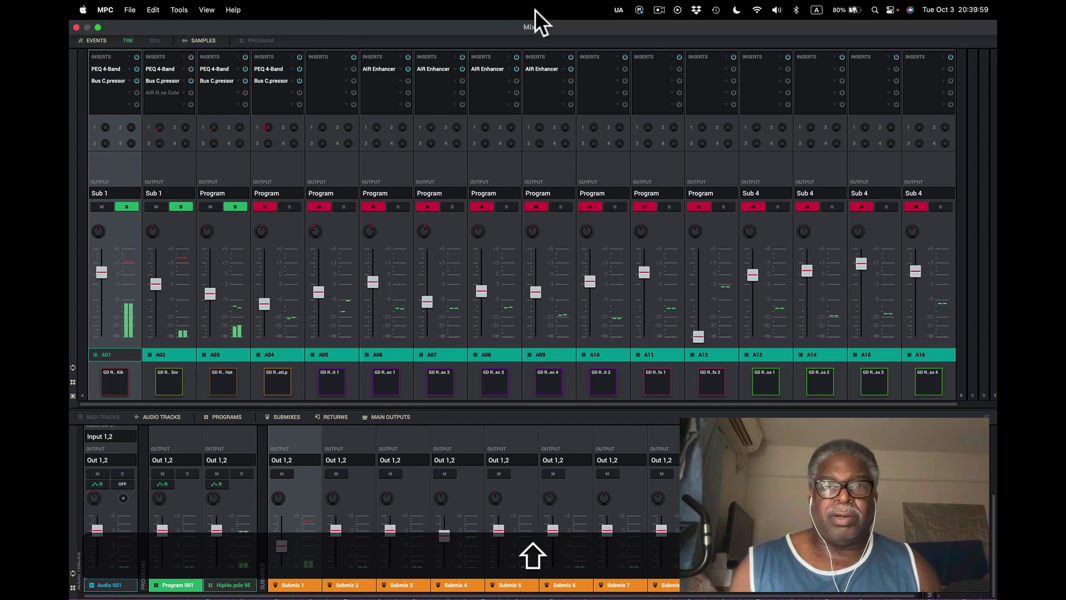
In the full-height submix view, lift Submix 1 from about -9.9 dB to -5 dB
click(533, 26)
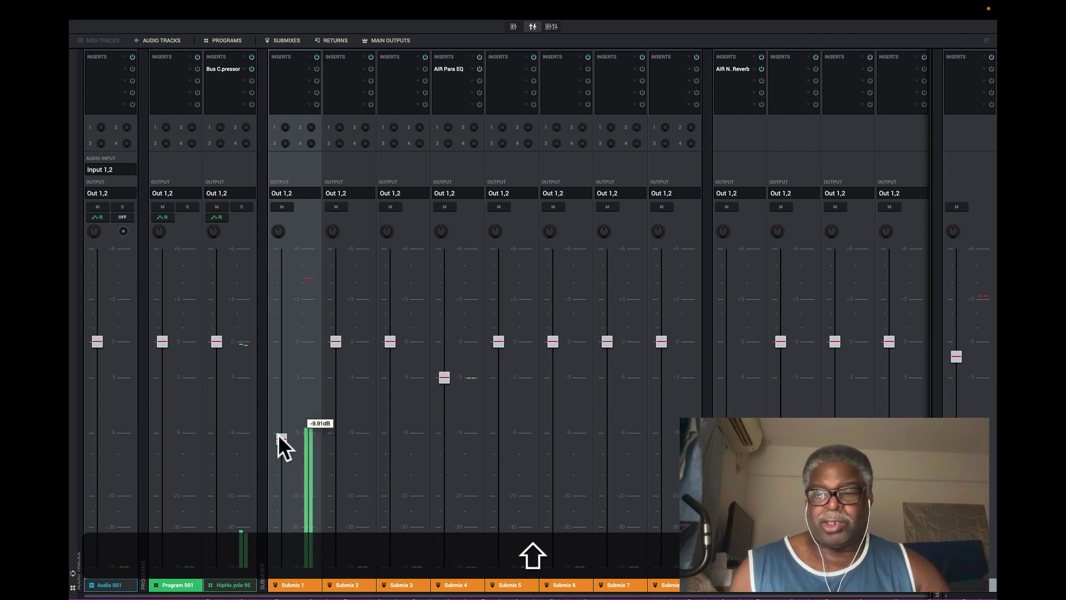
drag(279, 434, 276, 392)
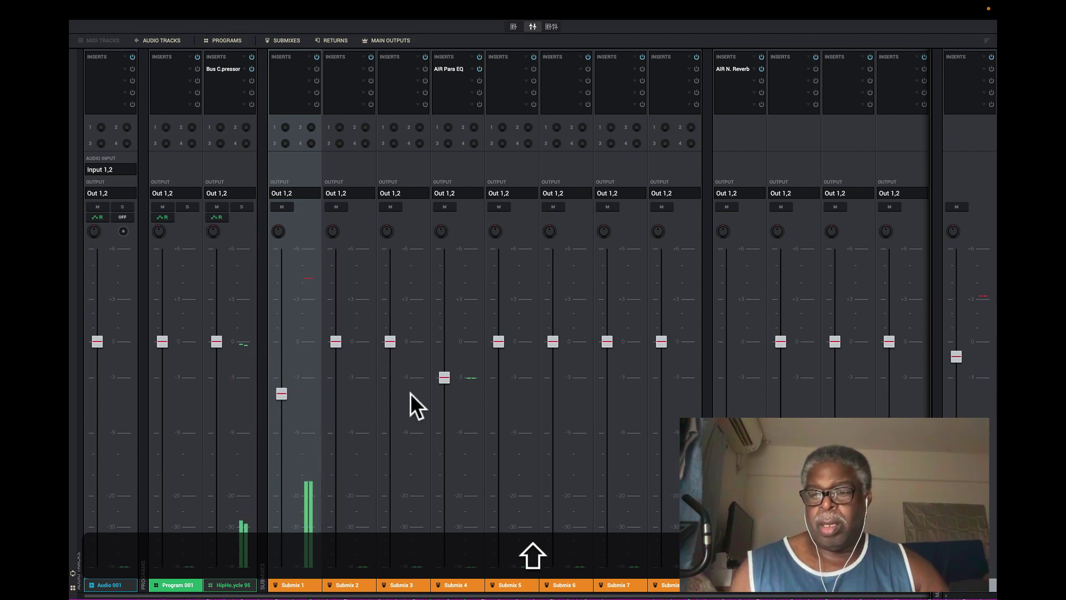
mouse_move(289, 396)
scroll(283, 396, down, 1)
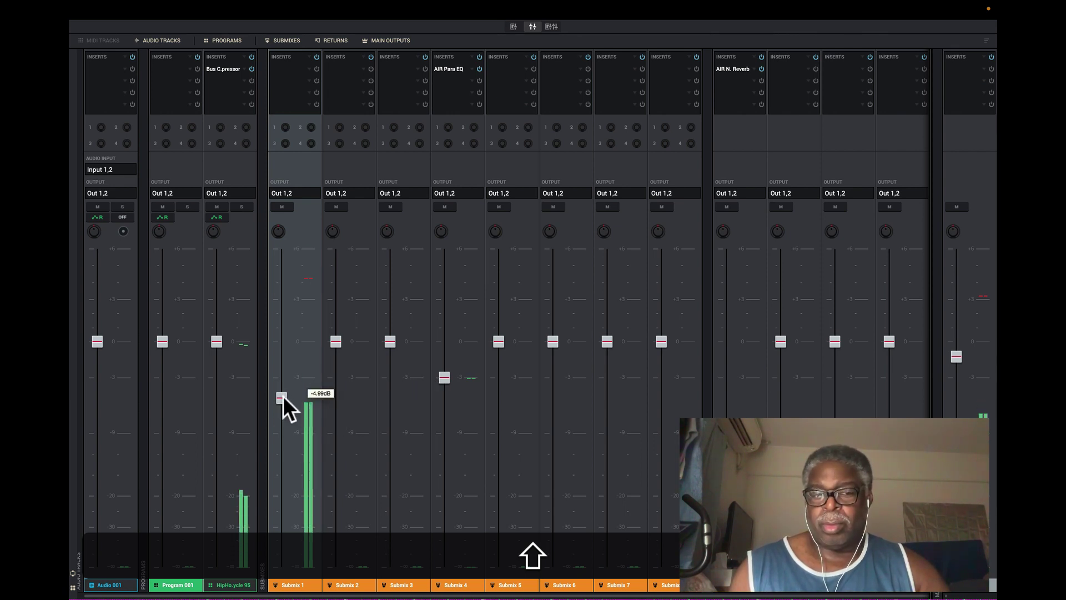
click(282, 395)
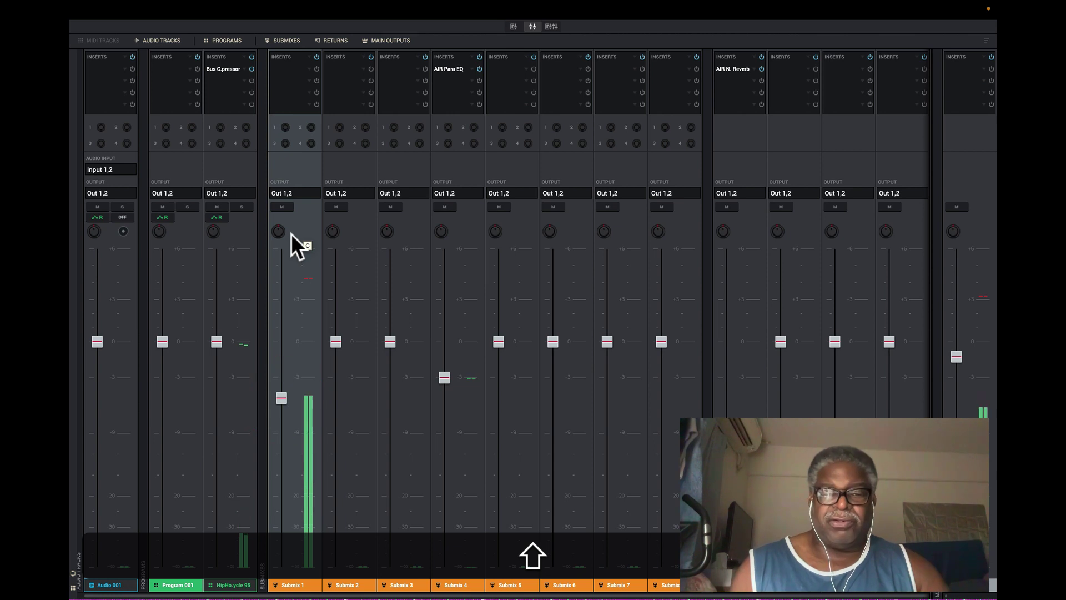
scroll(292, 267, left, 1)
scroll(288, 261, right, 1)
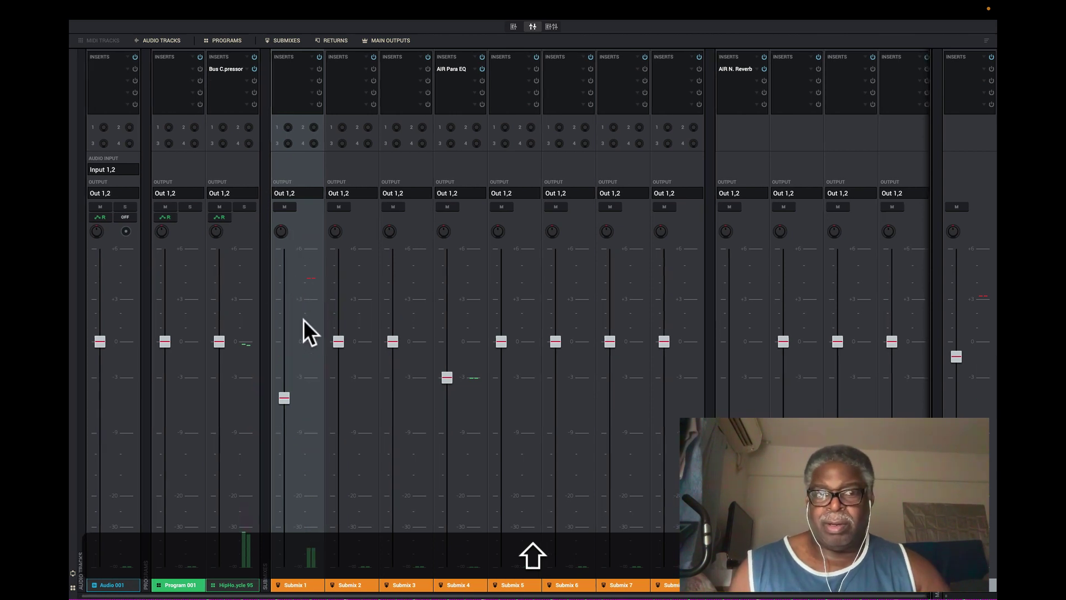
Bring the pad and channel mixers back into view
mouse_move(419, 146)
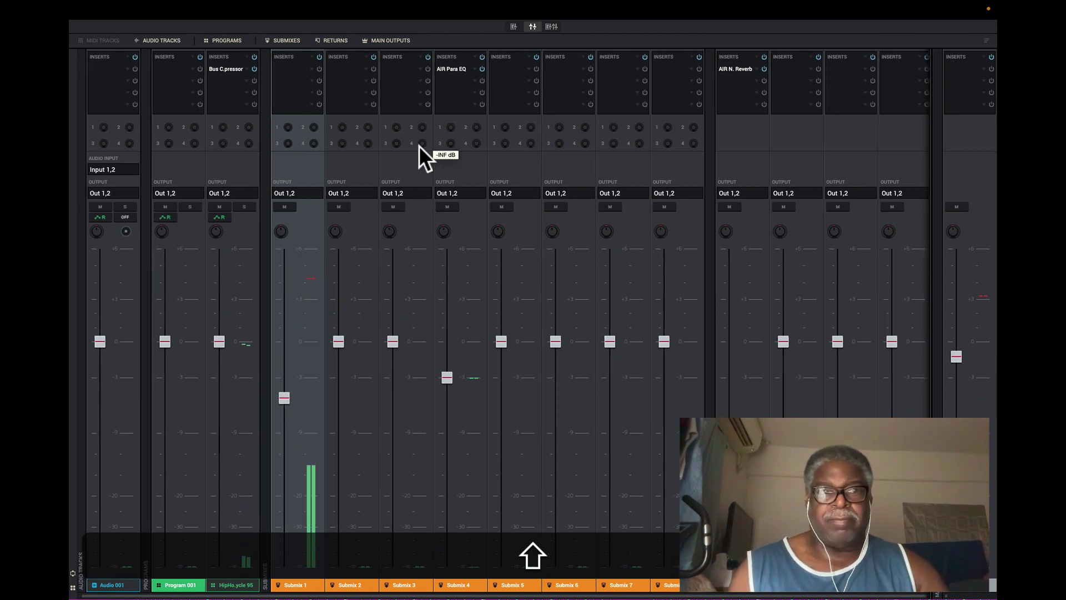
click(552, 28)
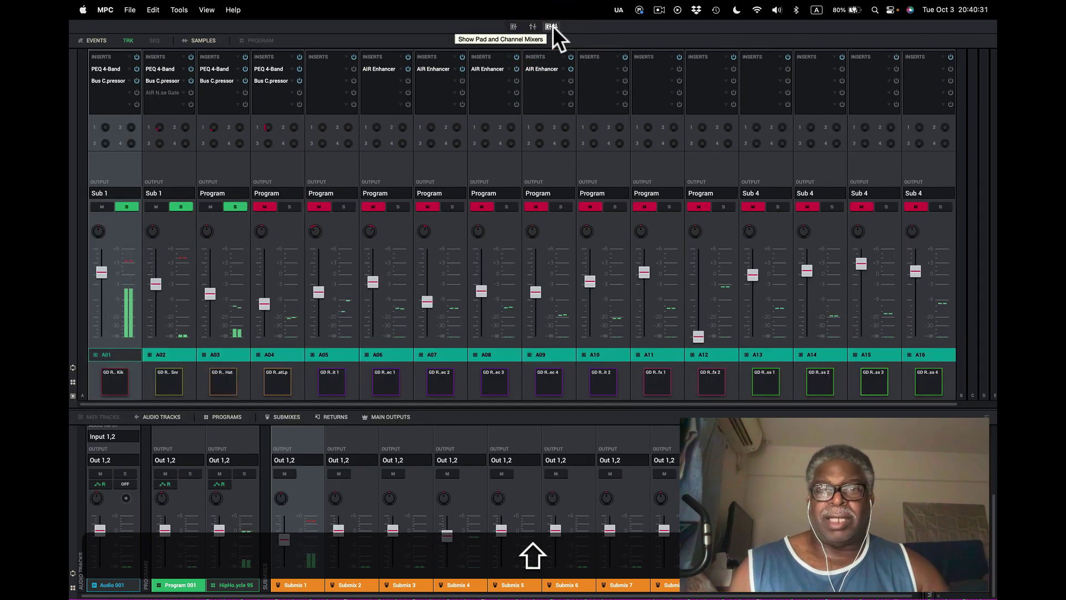
click(552, 27)
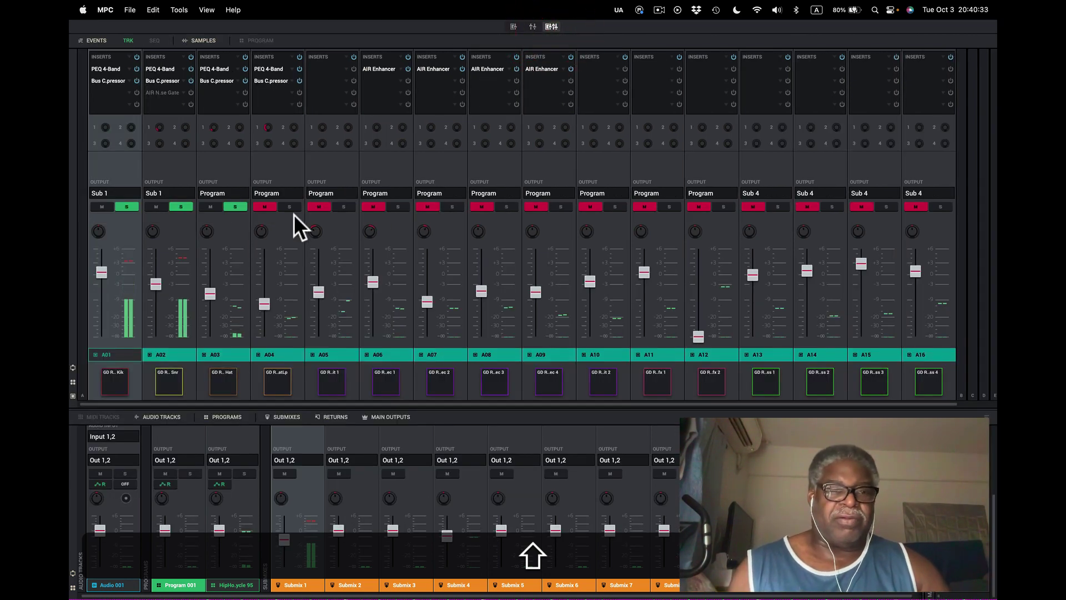
Unsolo pads A03, A02 and A01 and unmute A04
click(262, 206)
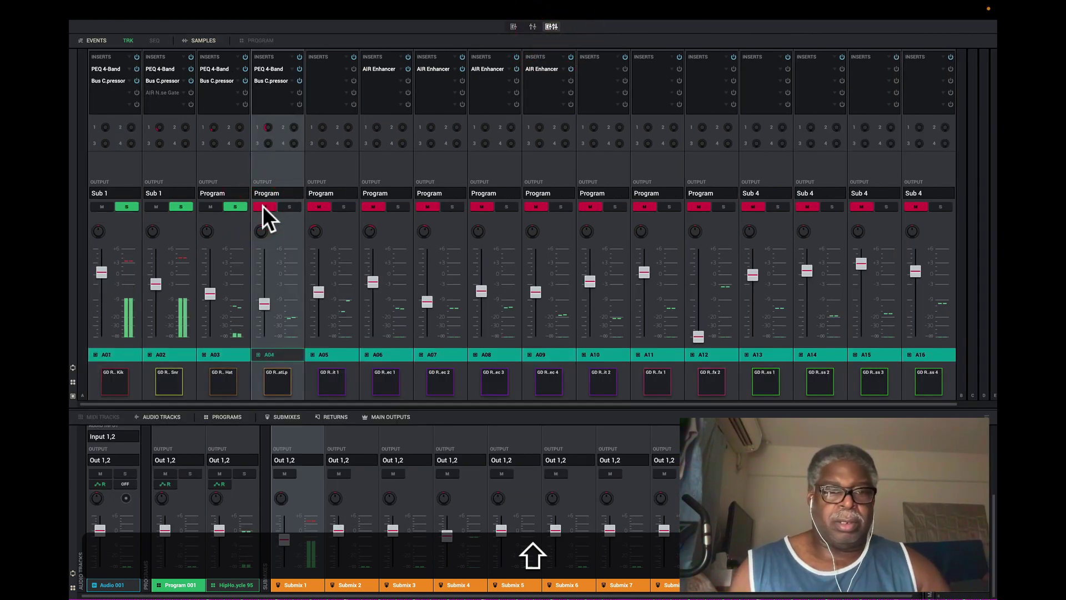
click(235, 207)
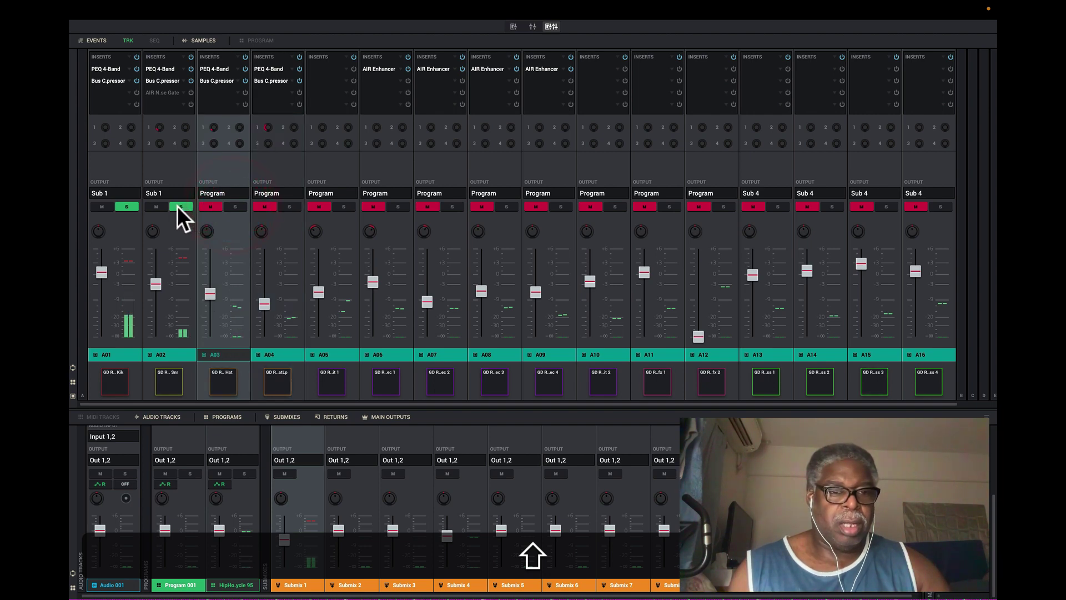
click(180, 207)
click(126, 206)
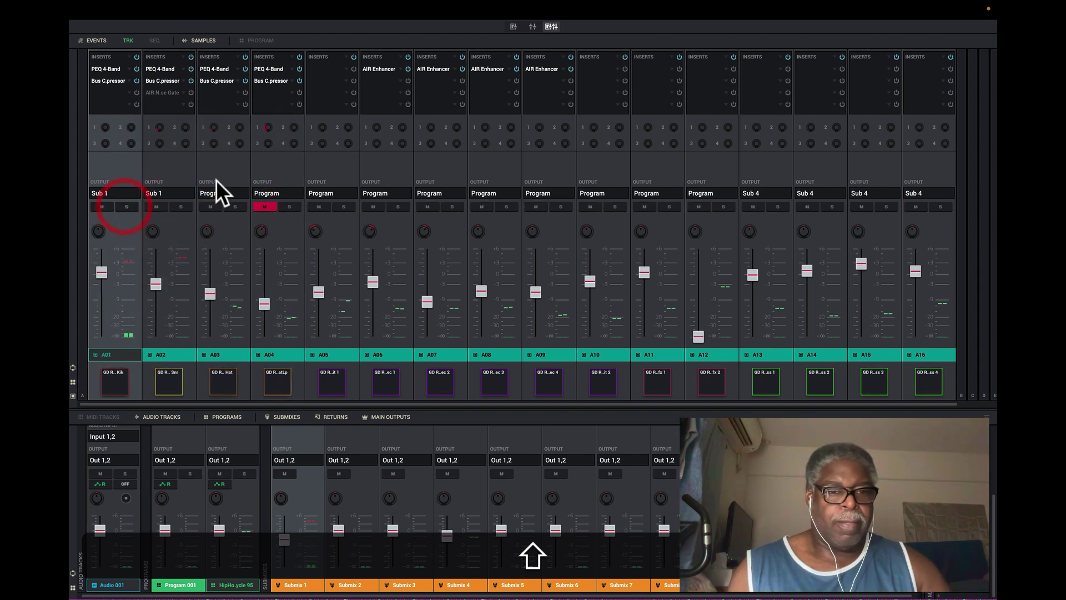
click(264, 207)
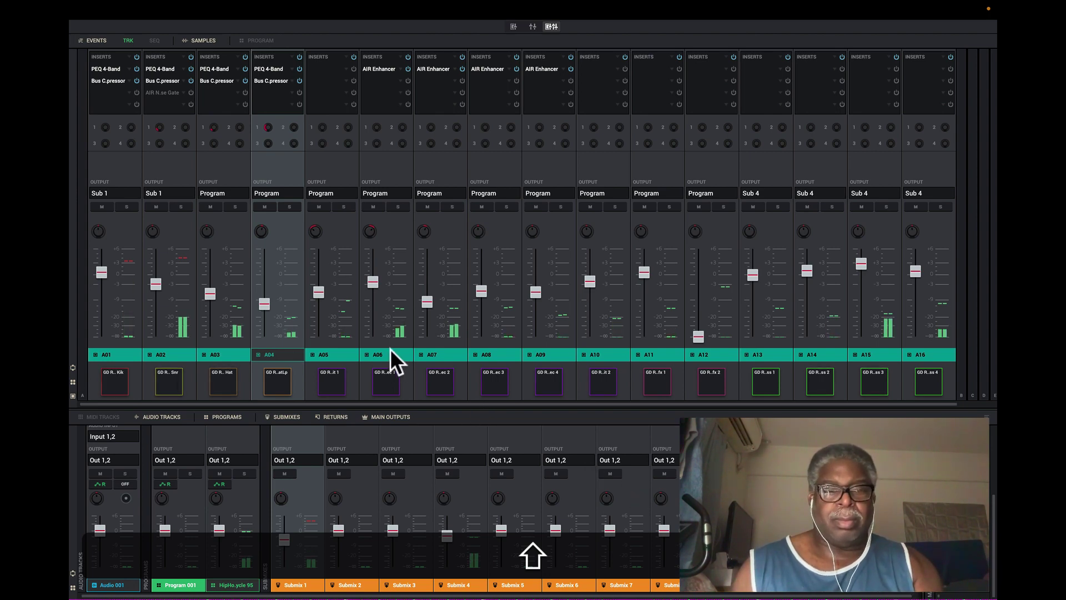
click(288, 207)
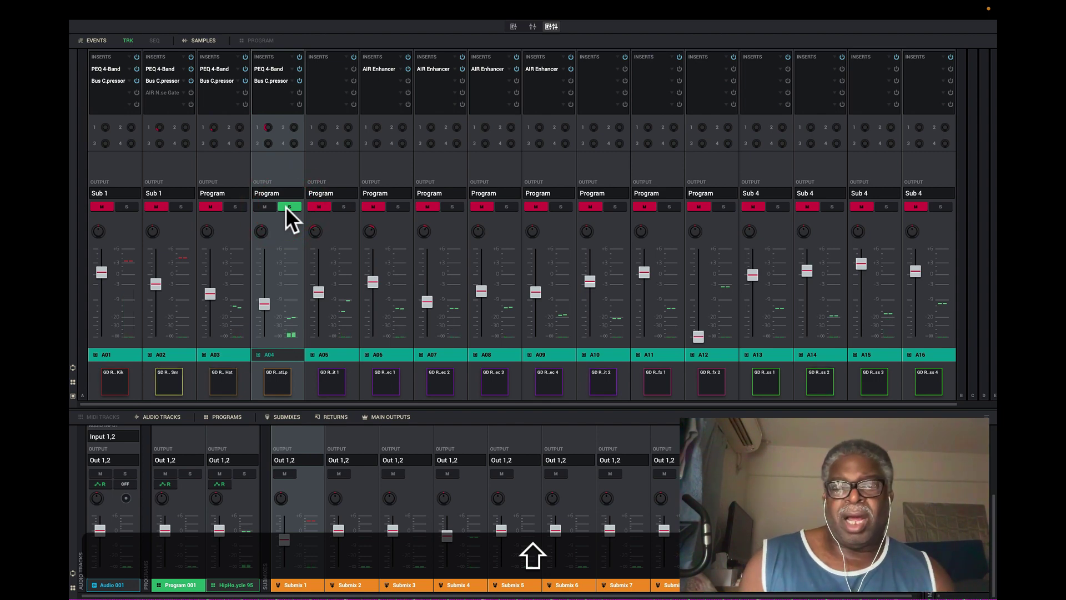
mouse_move(266, 295)
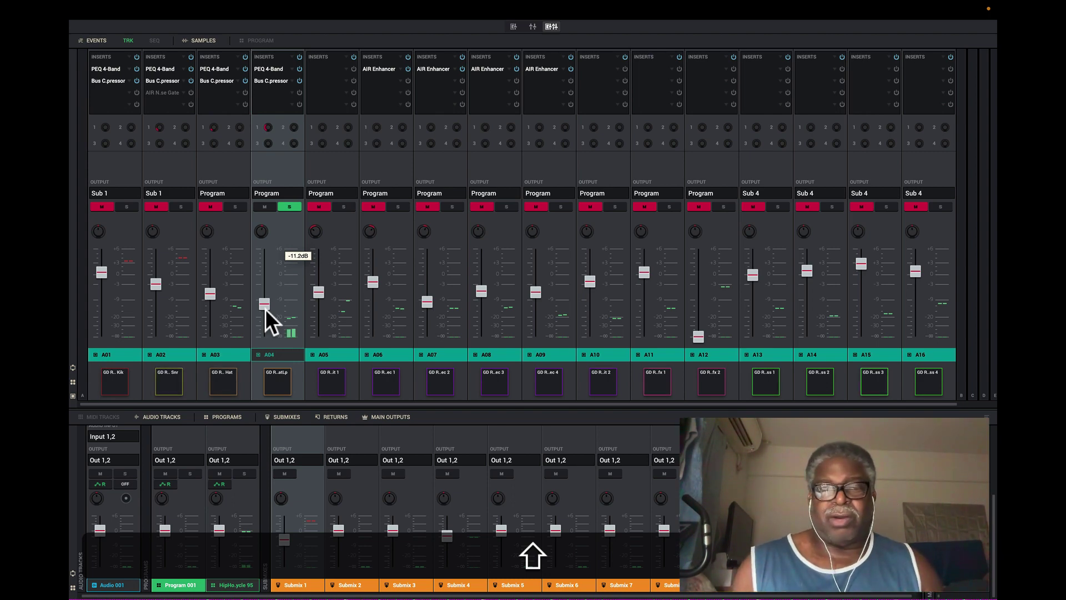
click(294, 207)
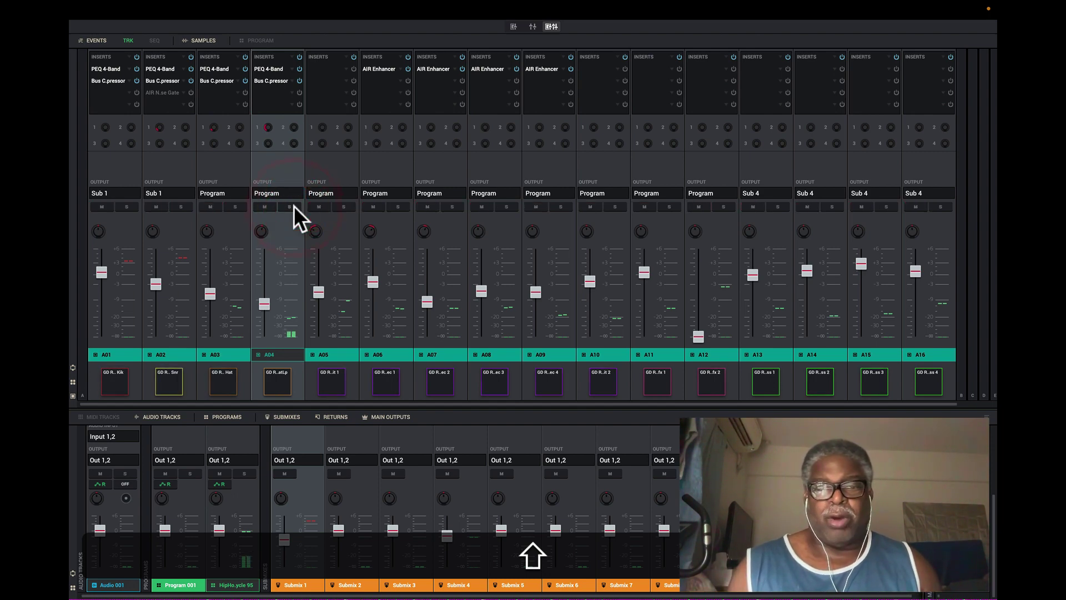
Solo pad A05 and raise its level to about -5.04 dB
click(346, 207)
mouse_move(320, 284)
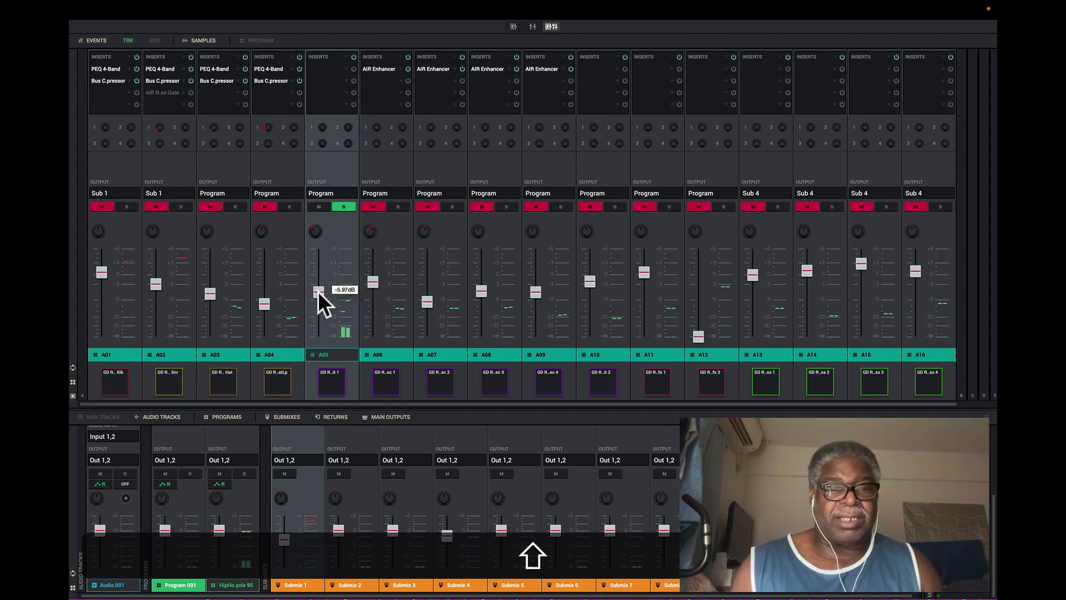
mouse_move(319, 232)
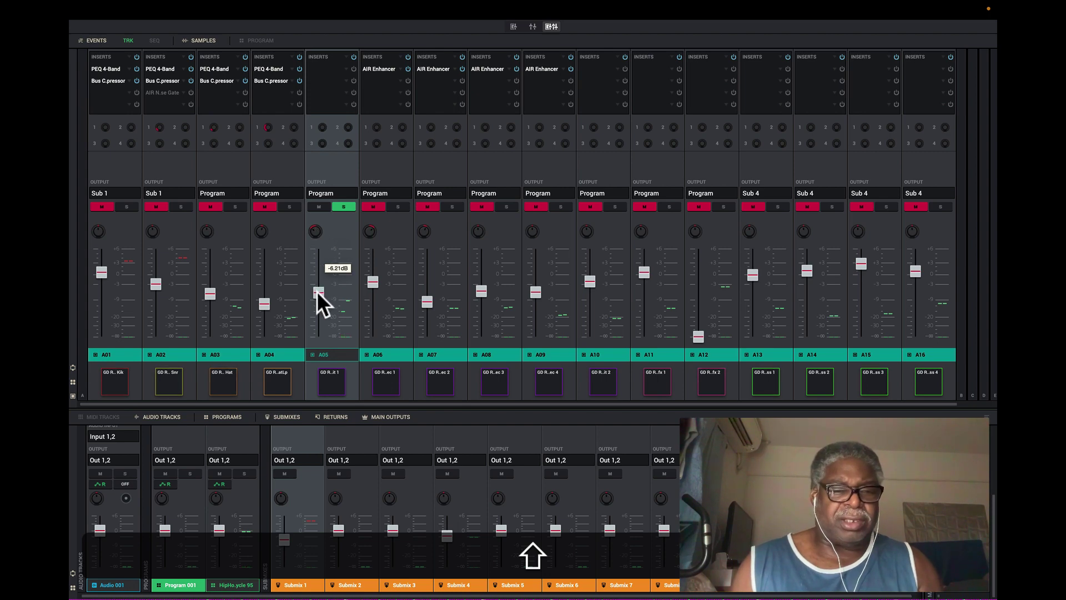
drag(317, 291, 318, 287)
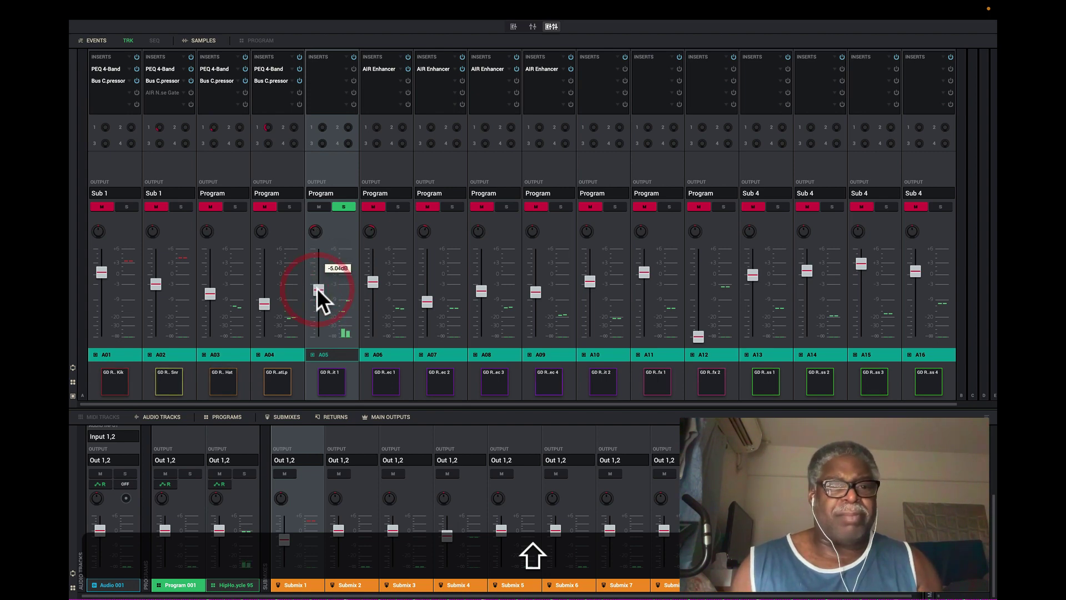
Audition A06 alongside A05, then clear both solos
click(393, 206)
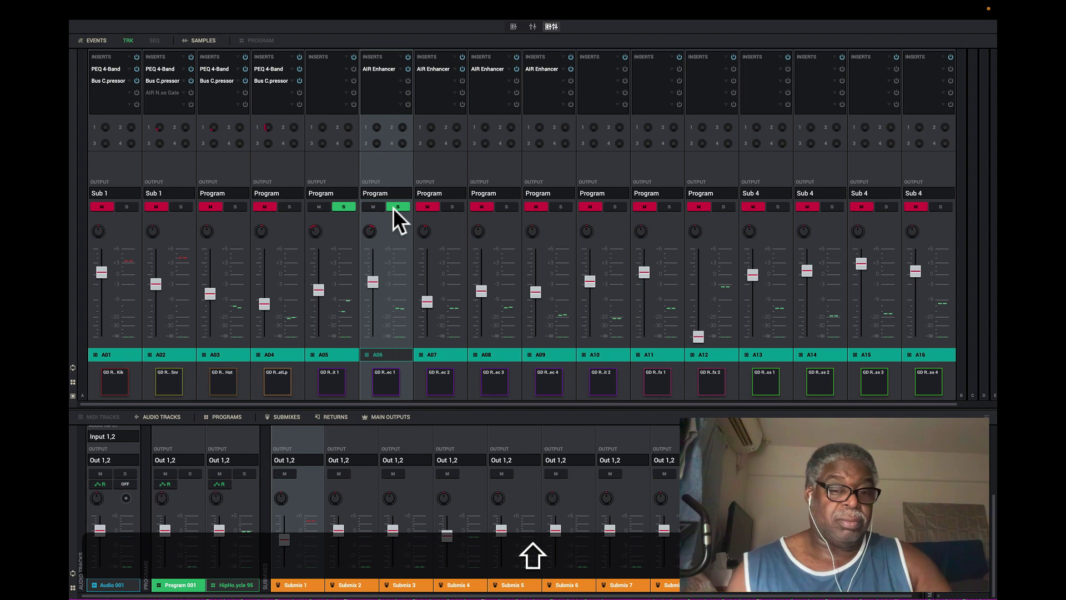
mouse_move(381, 230)
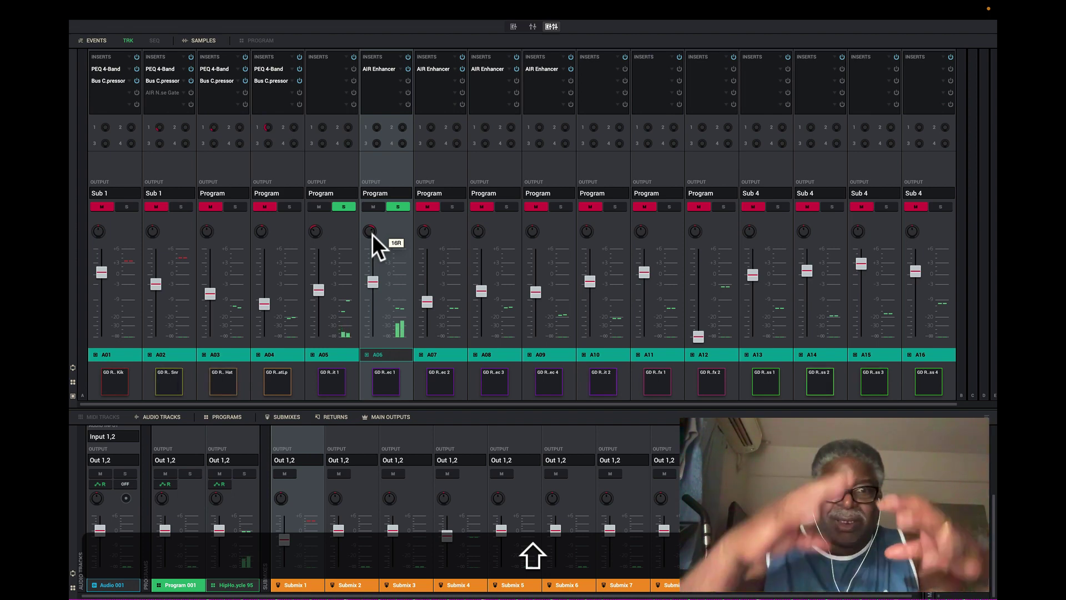
click(340, 207)
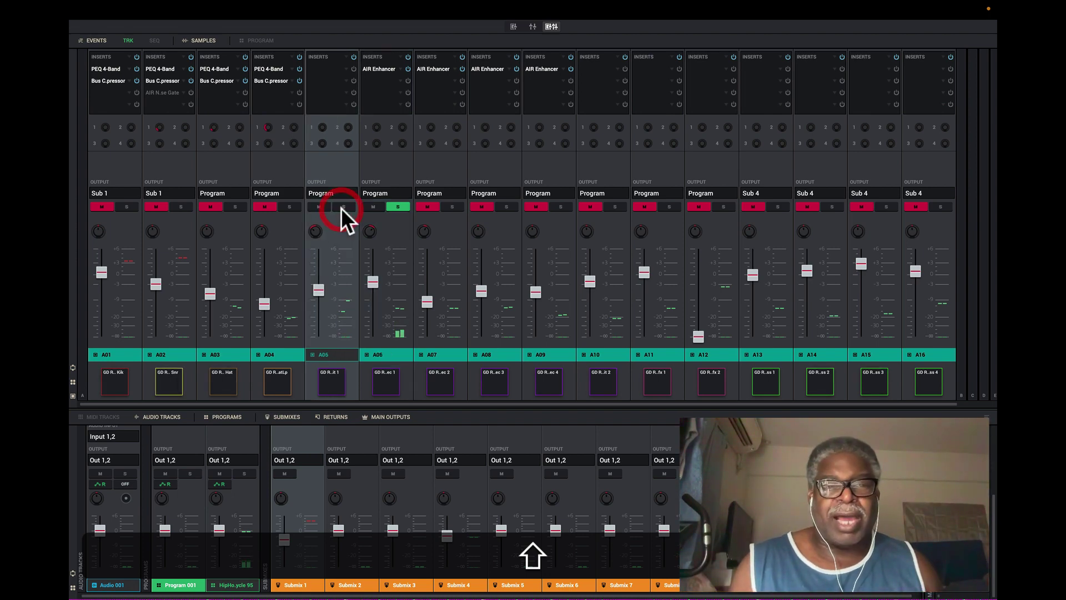
click(400, 207)
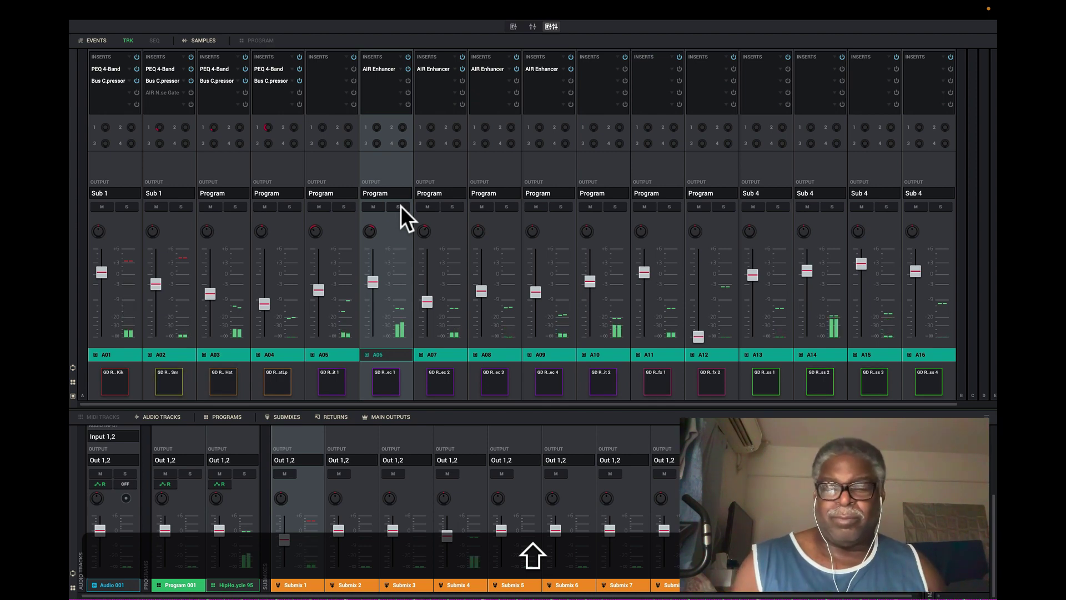
Audition A07 with A06 and set A07's level to about -6 dB, then clear the solos
click(453, 207)
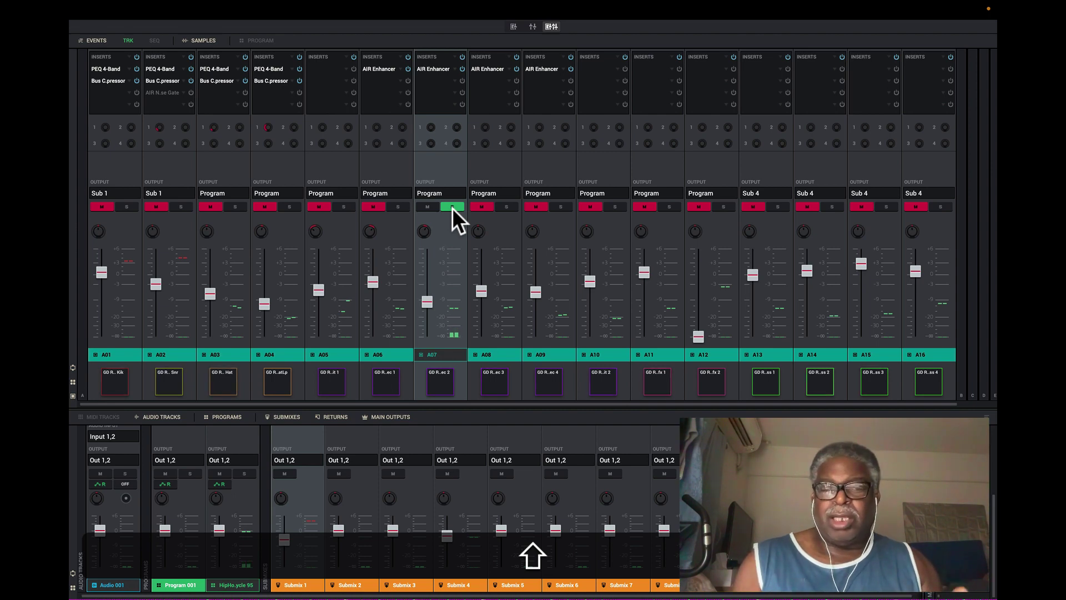
click(401, 202)
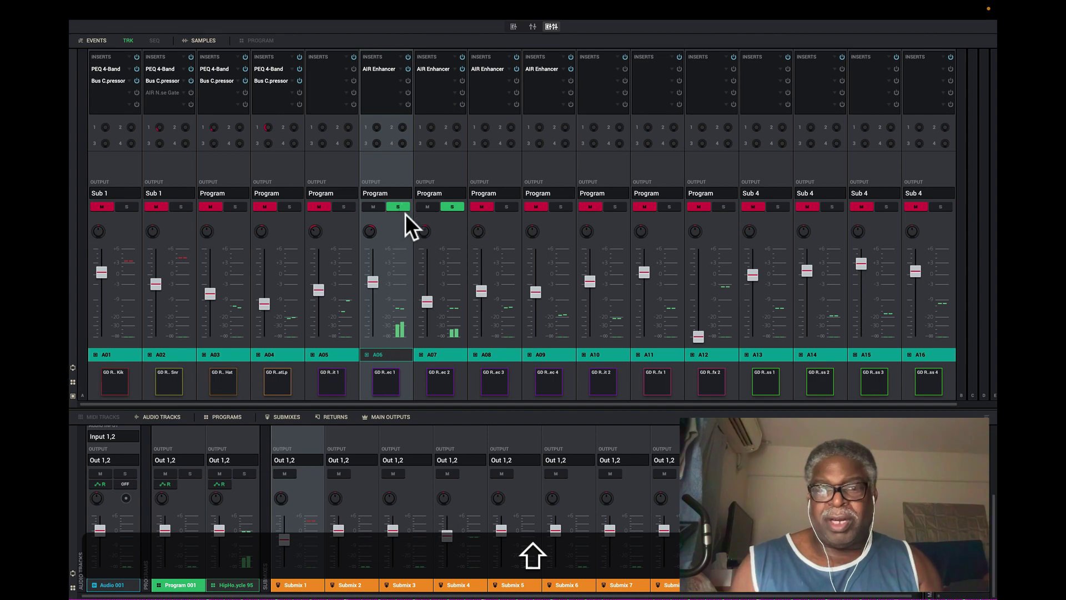
mouse_move(429, 297)
drag(428, 296, 428, 277)
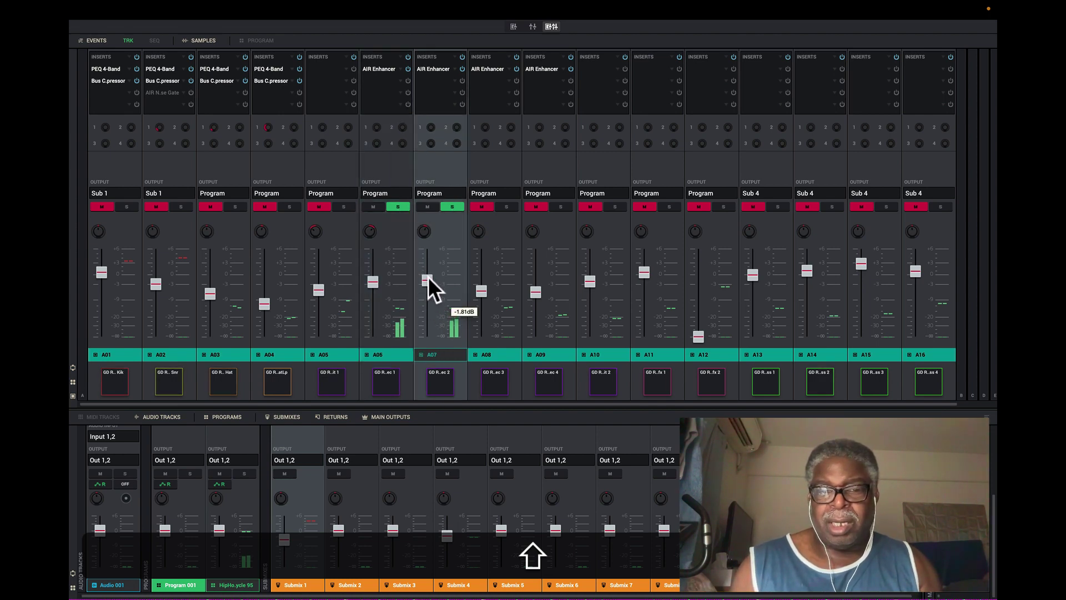
drag(427, 276, 426, 292)
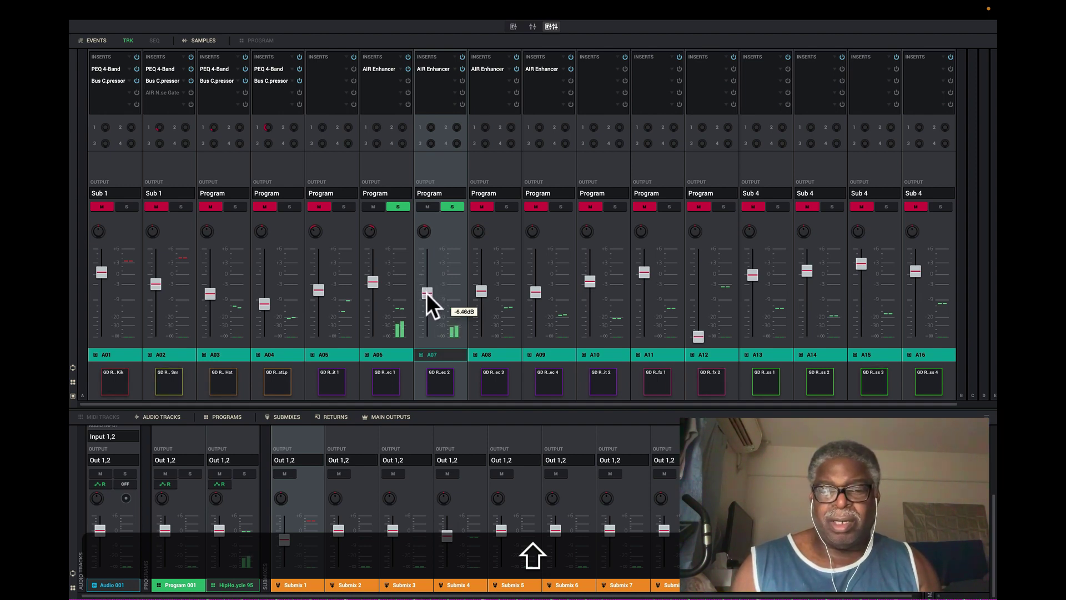
click(452, 207)
click(393, 208)
click(393, 207)
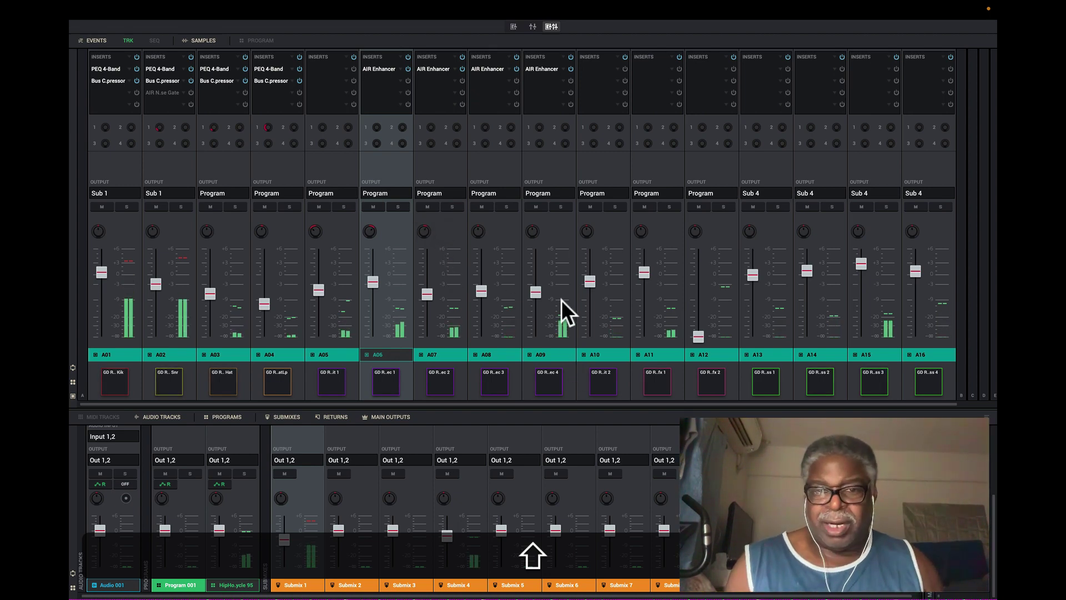
Audition A09 and A10 together, then lower A10's level to about -1.45 dB
click(563, 207)
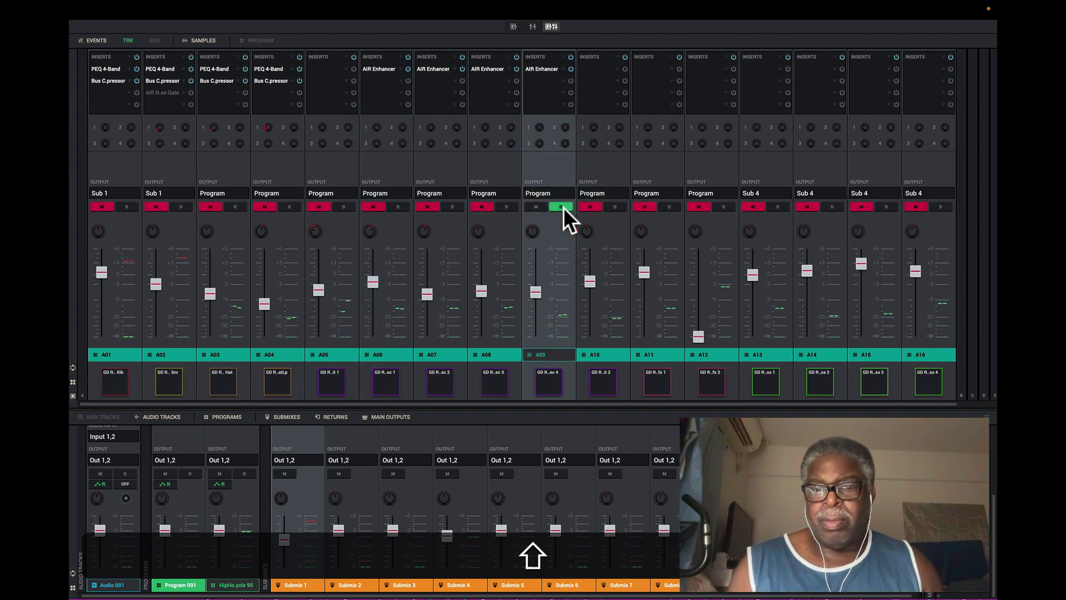
click(615, 207)
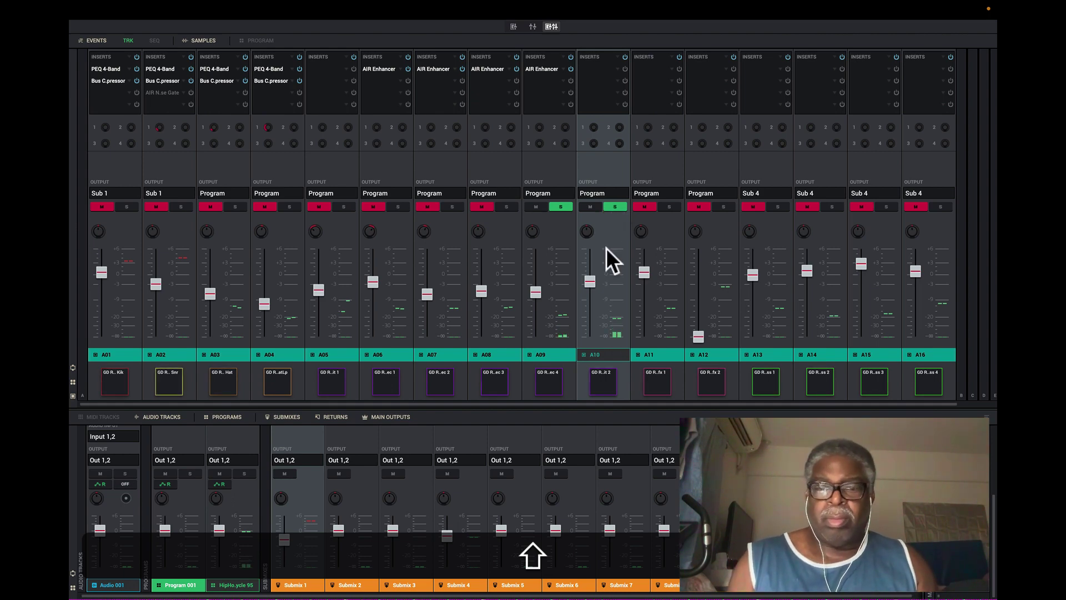
drag(593, 276, 592, 270)
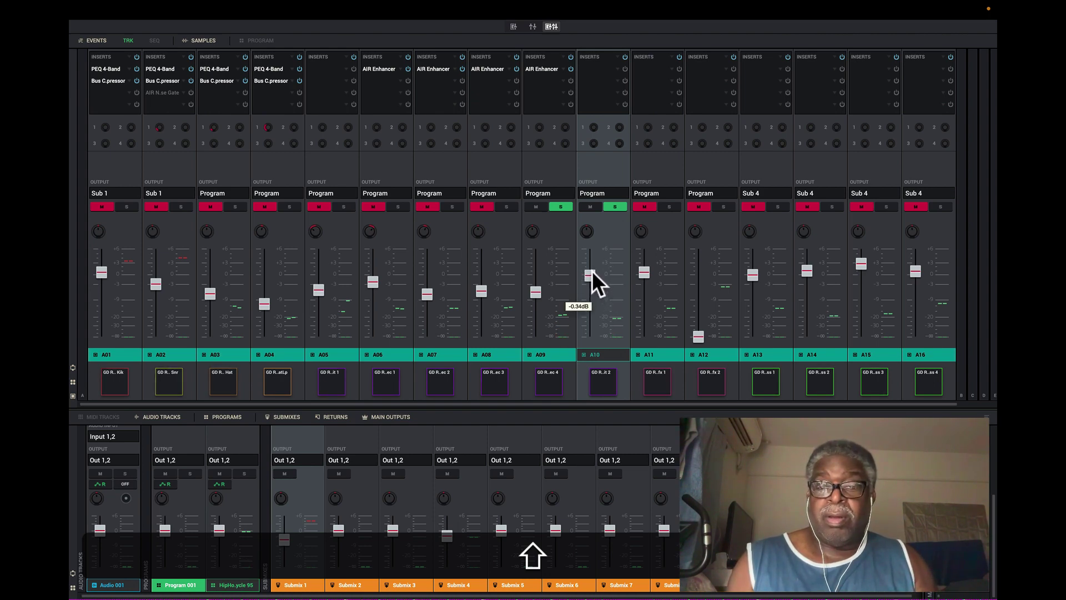
drag(592, 270, 592, 274)
click(613, 207)
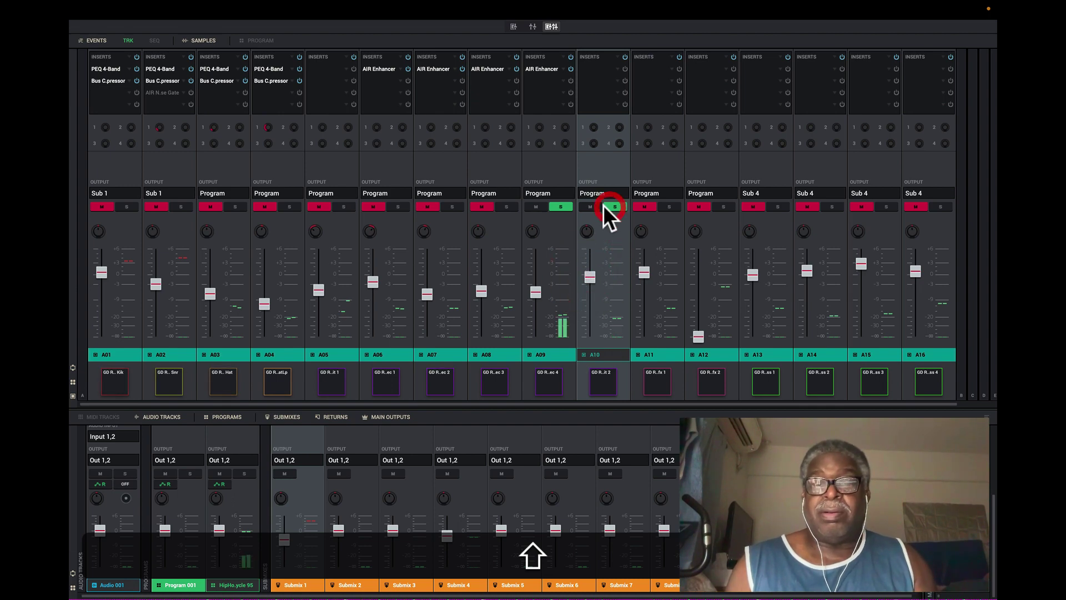
click(557, 207)
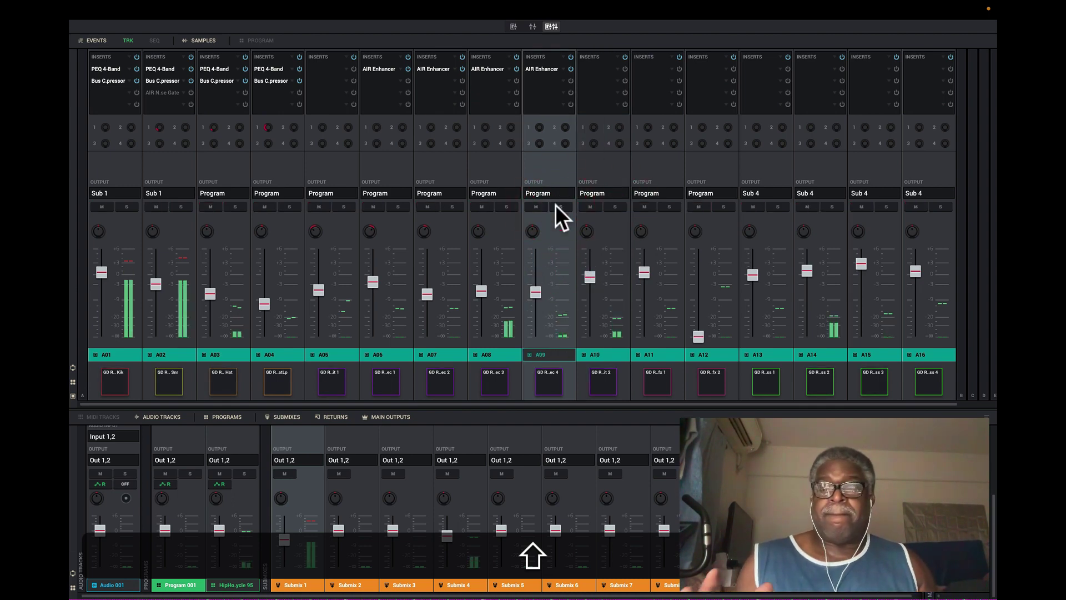
mouse_move(597, 267)
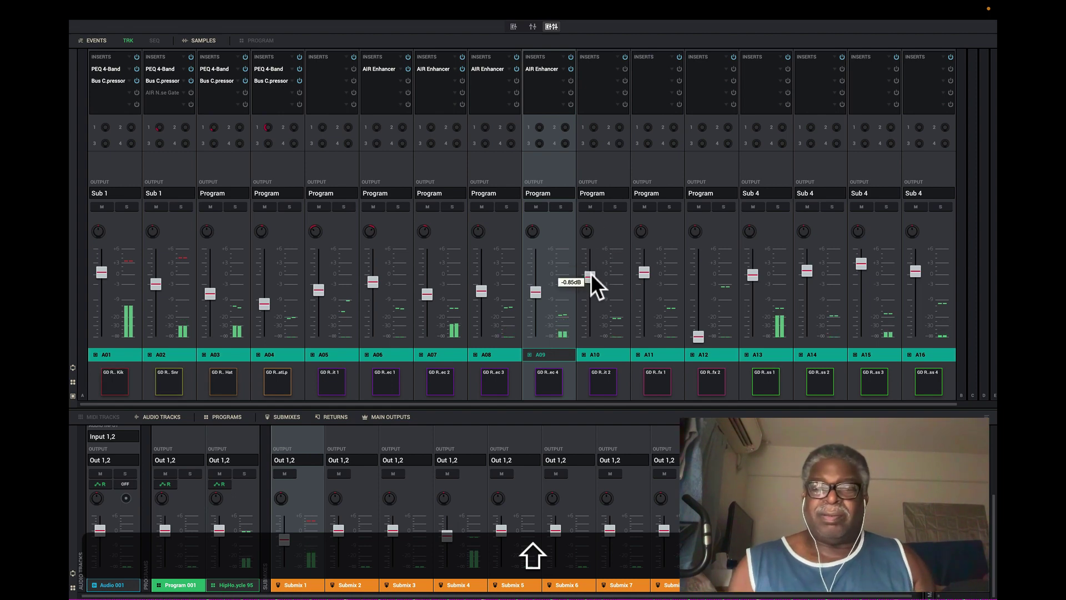
drag(591, 274, 590, 284)
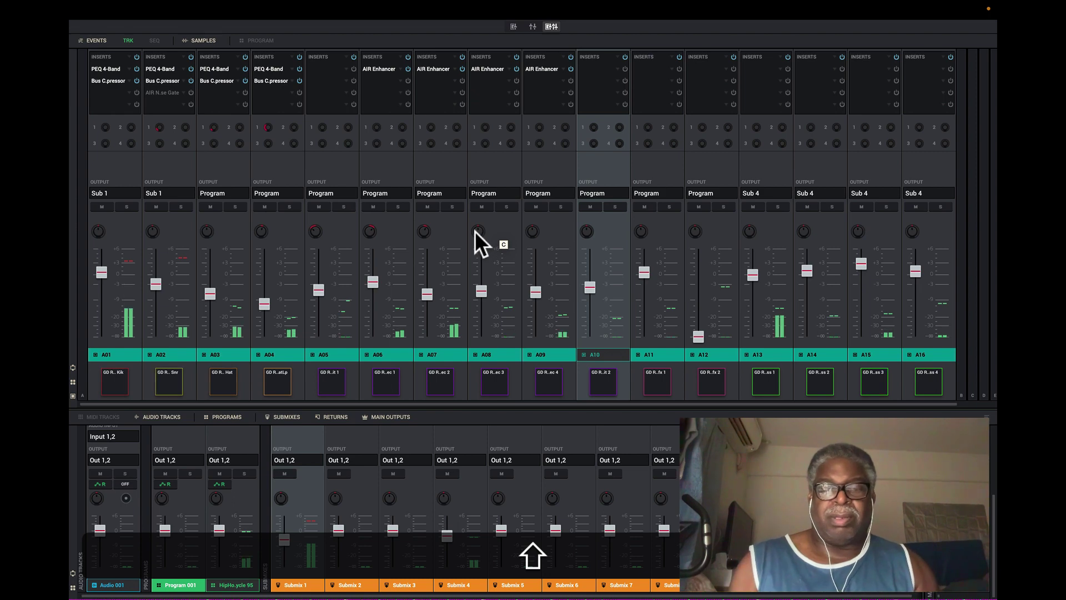
Pan pad A08 left and A09 right while soloing both, then unsolo them
mouse_move(475, 231)
mouse_down()
mouse_move(476, 245)
mouse_move(545, 244)
mouse_move(545, 221)
mouse_up()
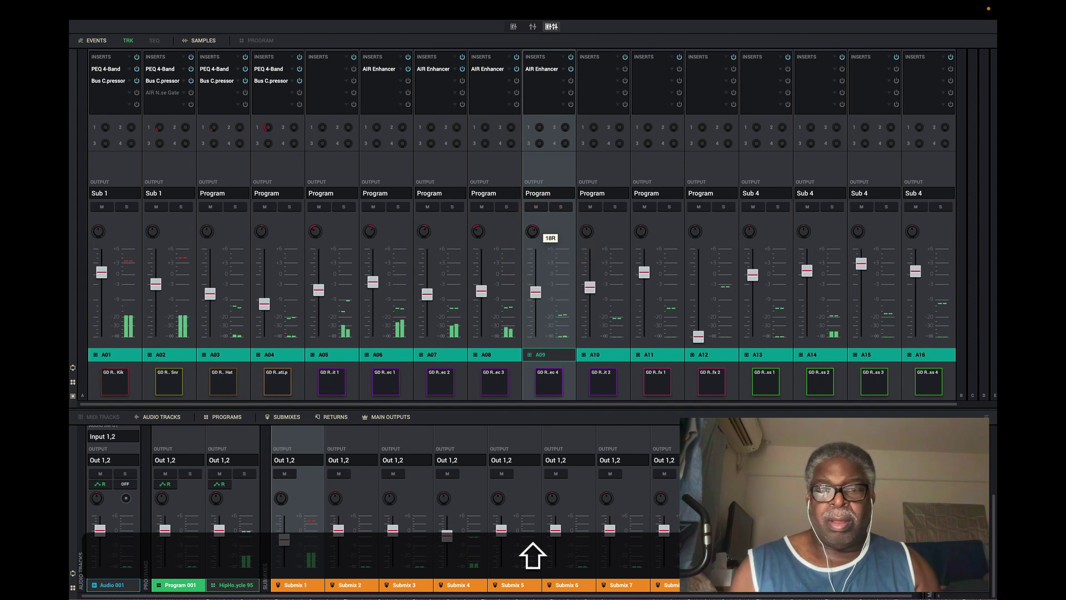
click(560, 207)
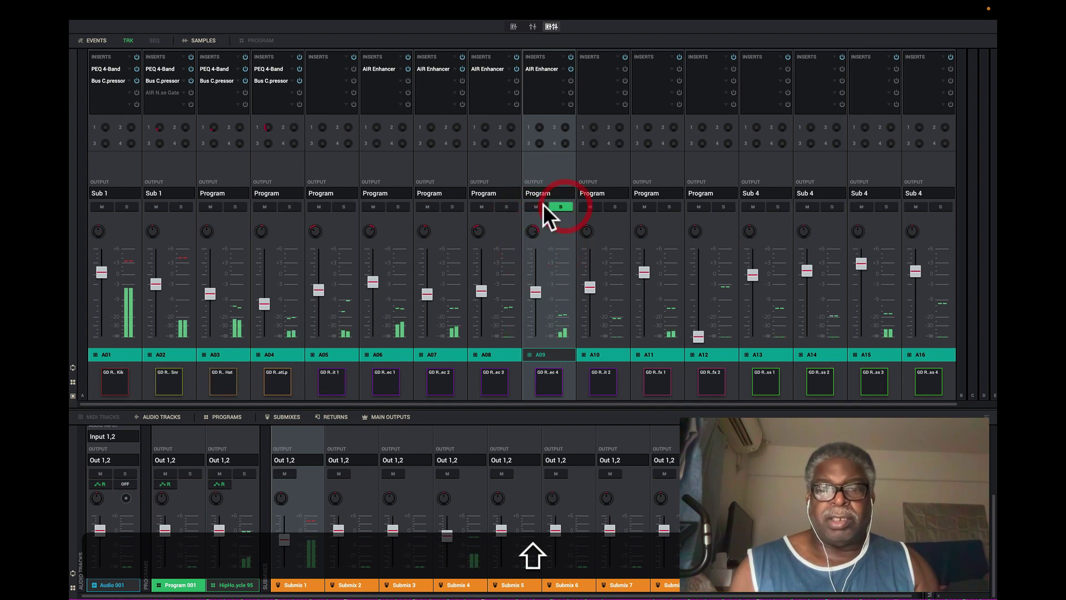
click(507, 206)
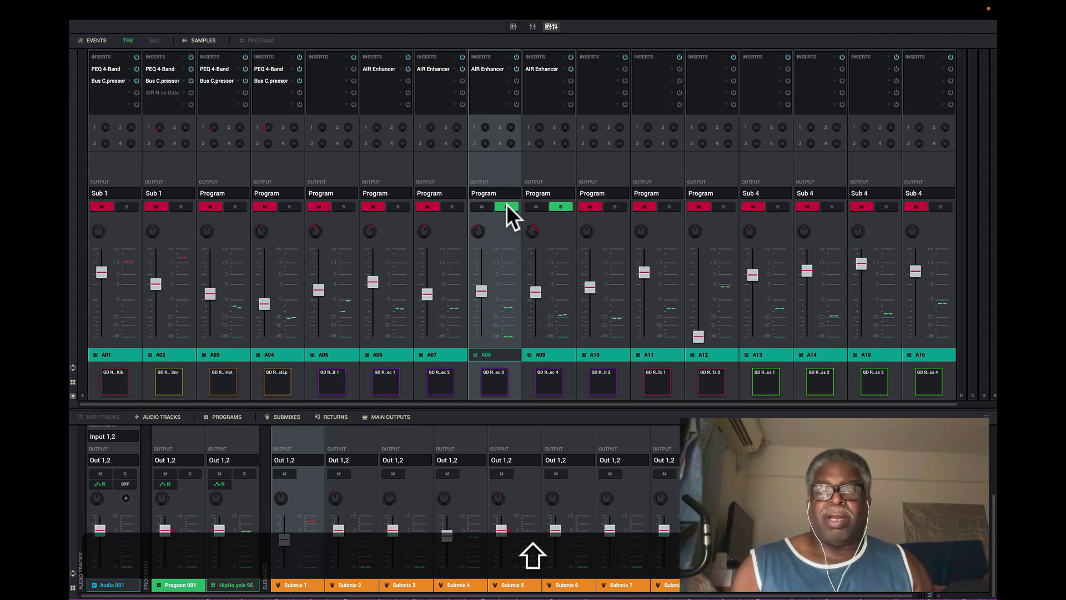
click(532, 232)
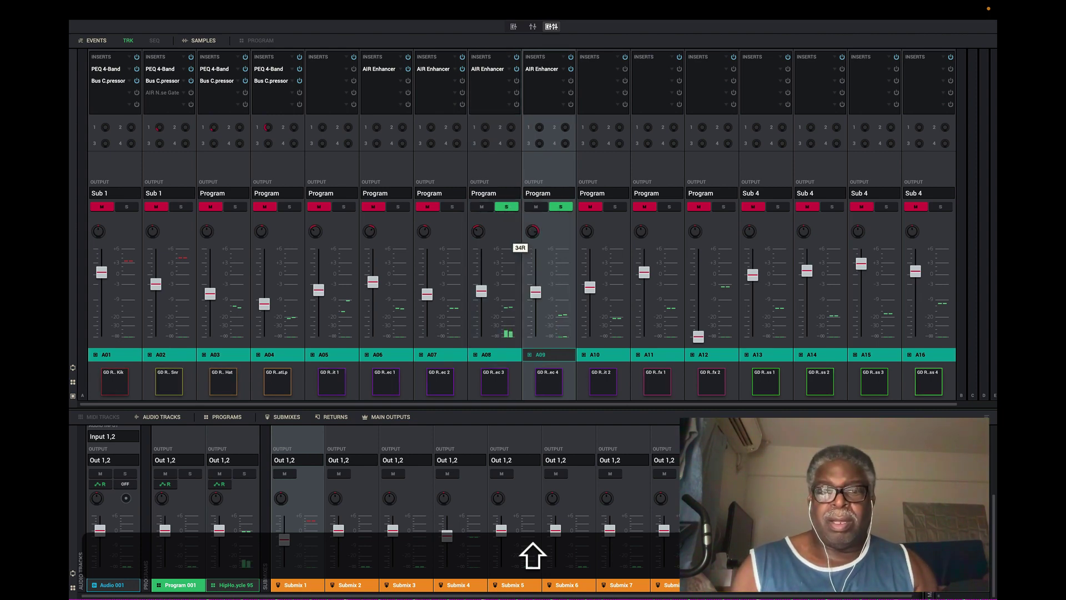
click(532, 233)
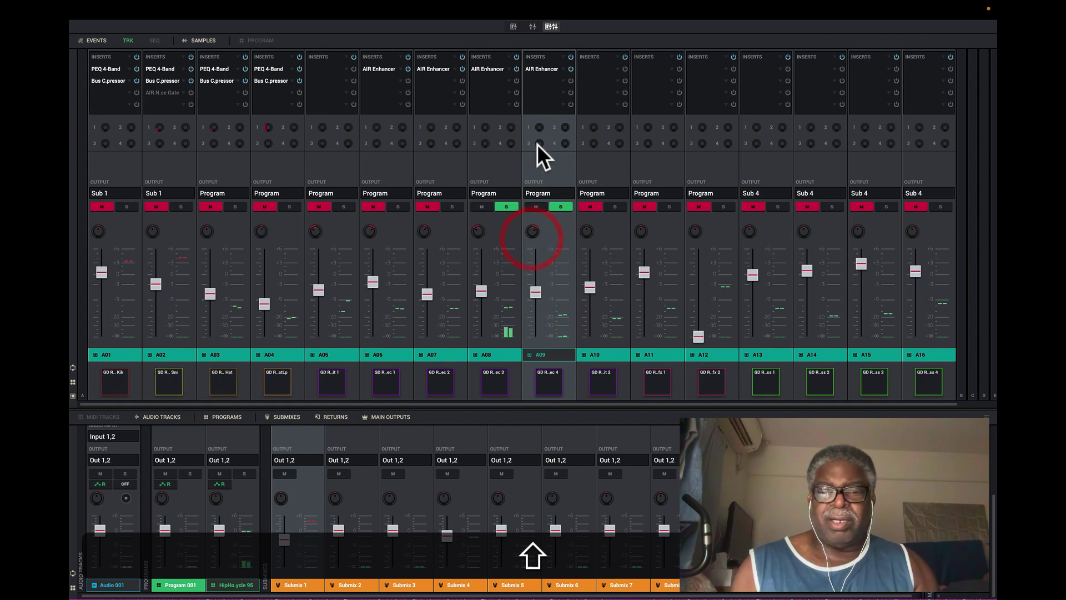
click(561, 205)
click(512, 204)
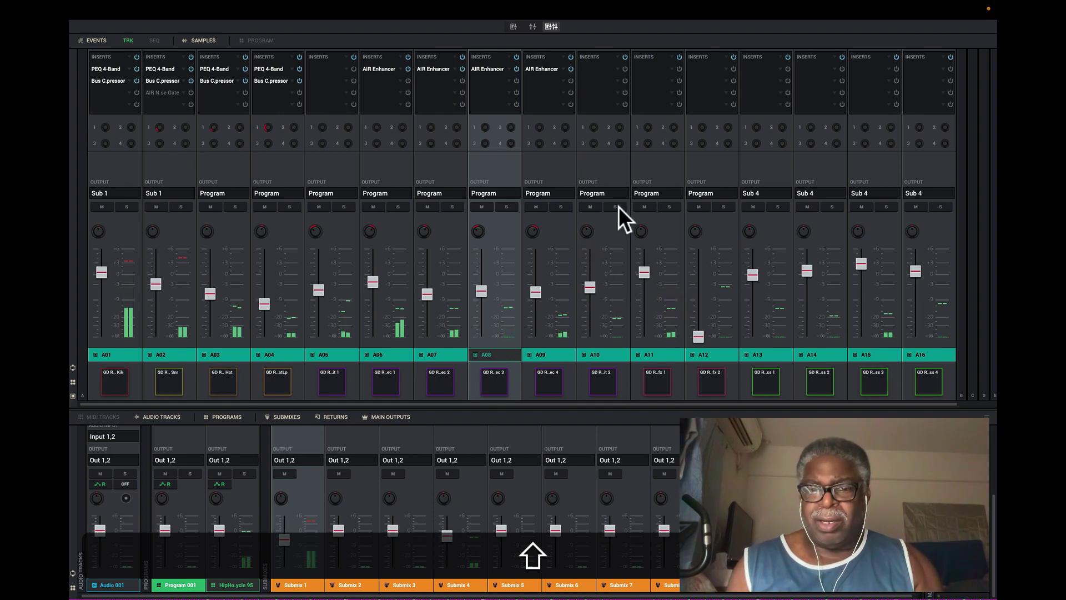
Solo pad A11, nudge its fader up slightly, then unsolo it
click(669, 207)
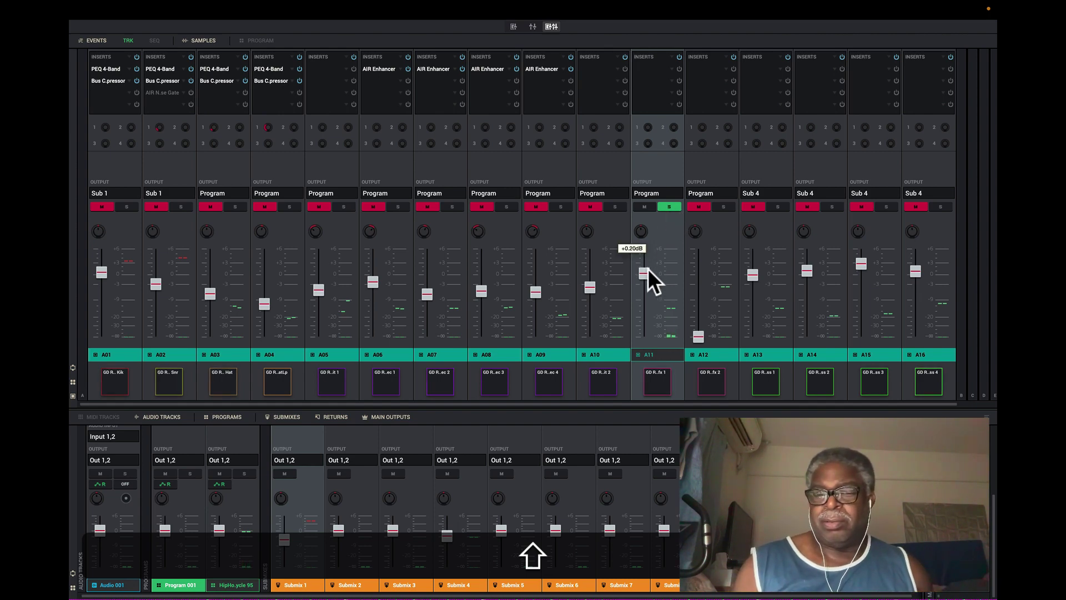
drag(646, 264, 648, 263)
click(673, 206)
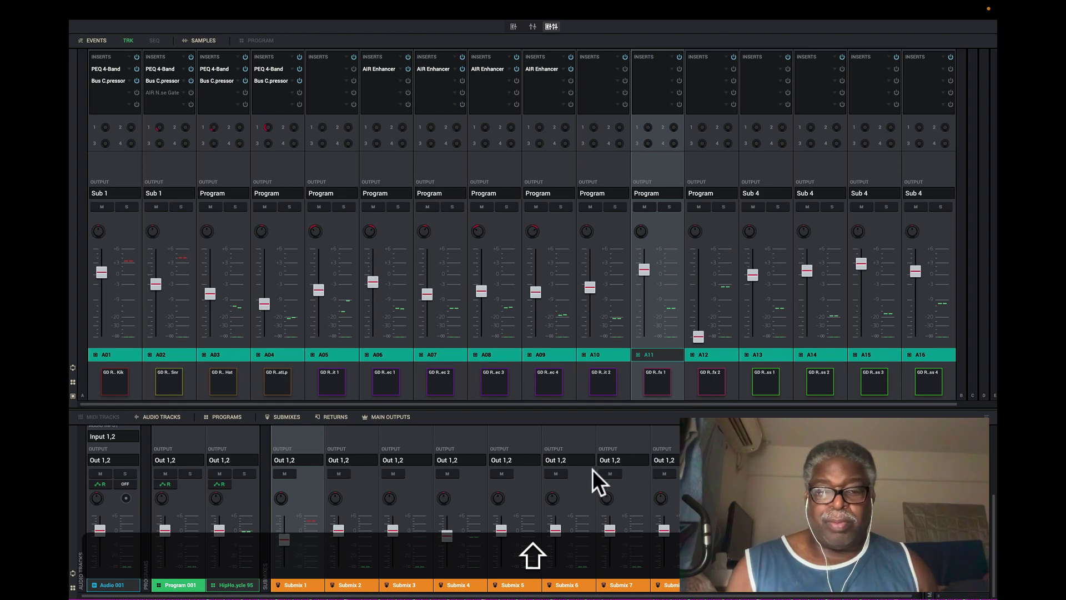
Bypass the AIR Para EQ insert on Submix 4, then solo pads A13, A14, A15 and A16
scroll(593, 470, up, 3)
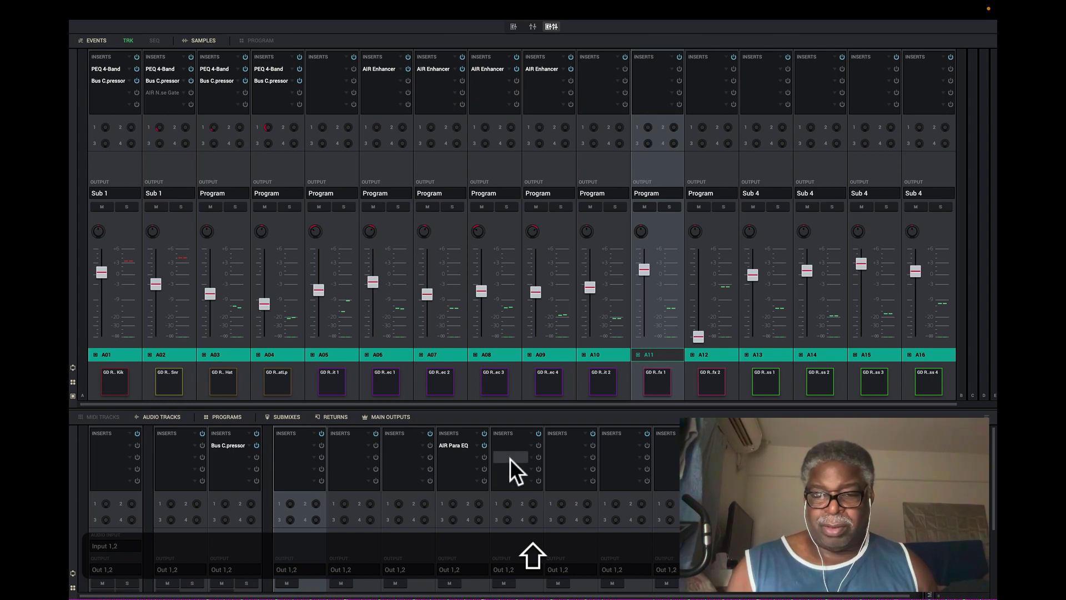
click(484, 444)
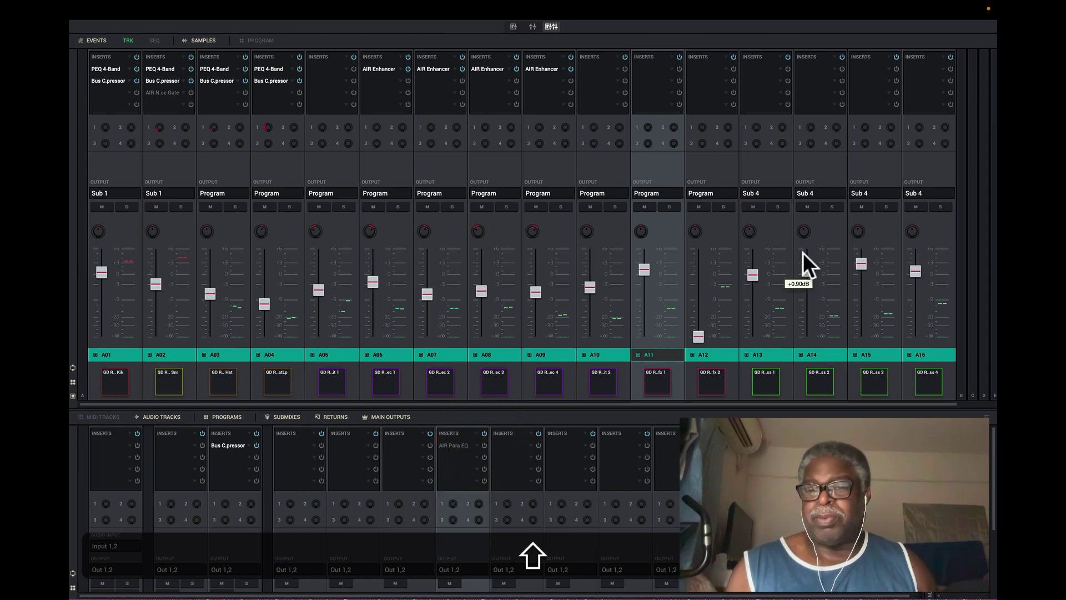
click(778, 207)
click(832, 207)
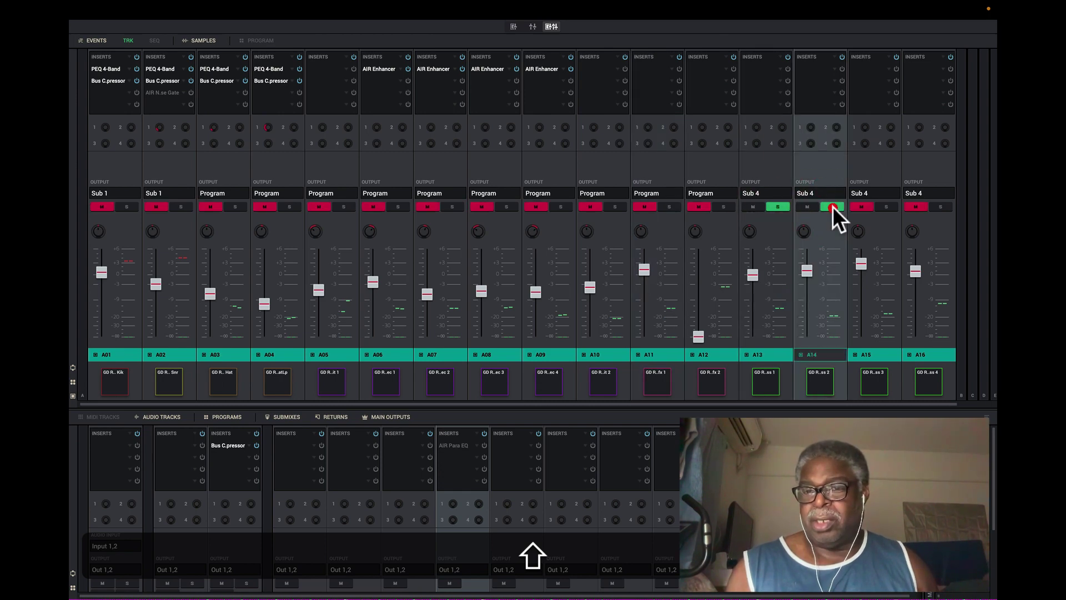
click(888, 206)
click(941, 207)
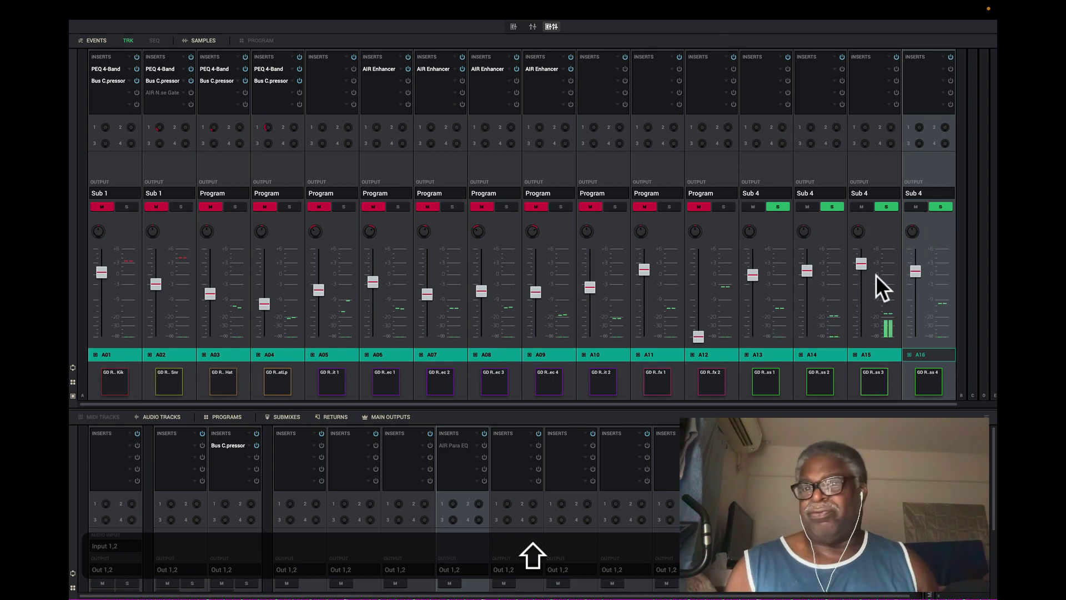
mouse_move(754, 277)
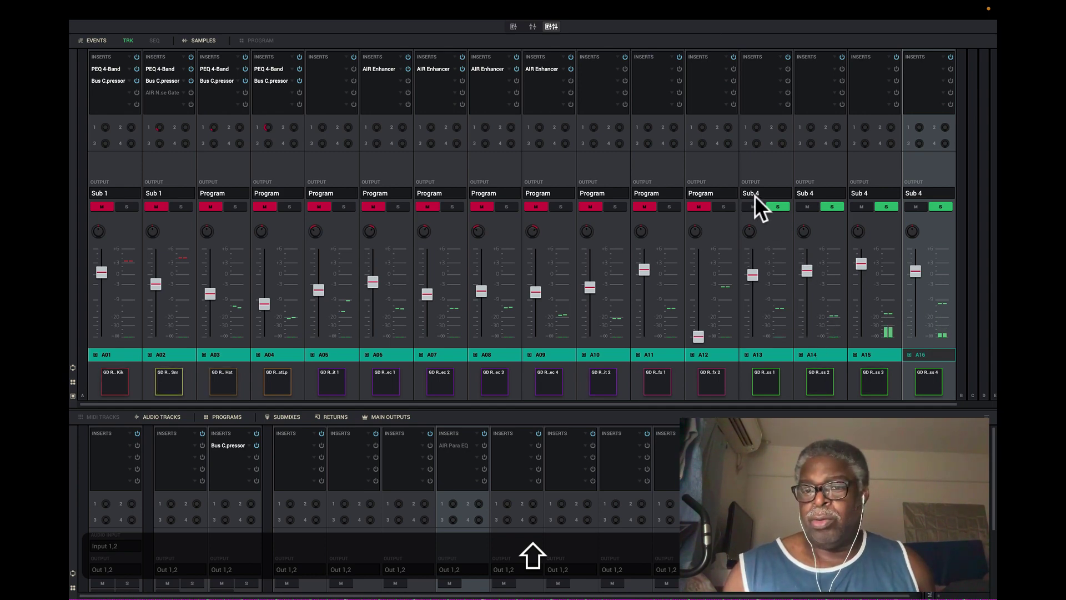
mouse_move(696, 282)
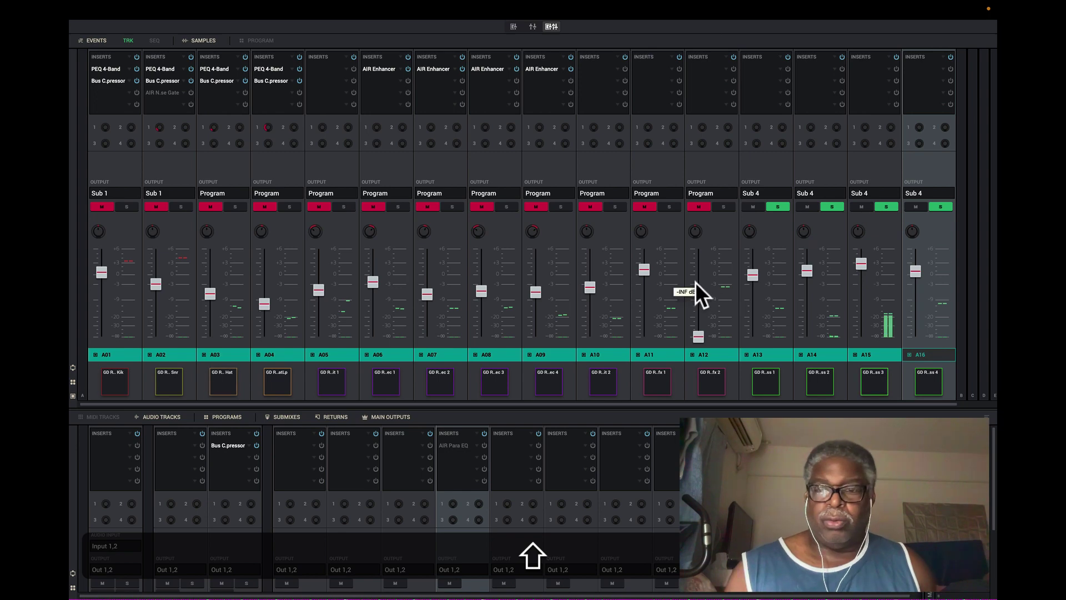
Raise the Submix 4 fader to about -2.48 dB
click(533, 26)
mouse_move(459, 412)
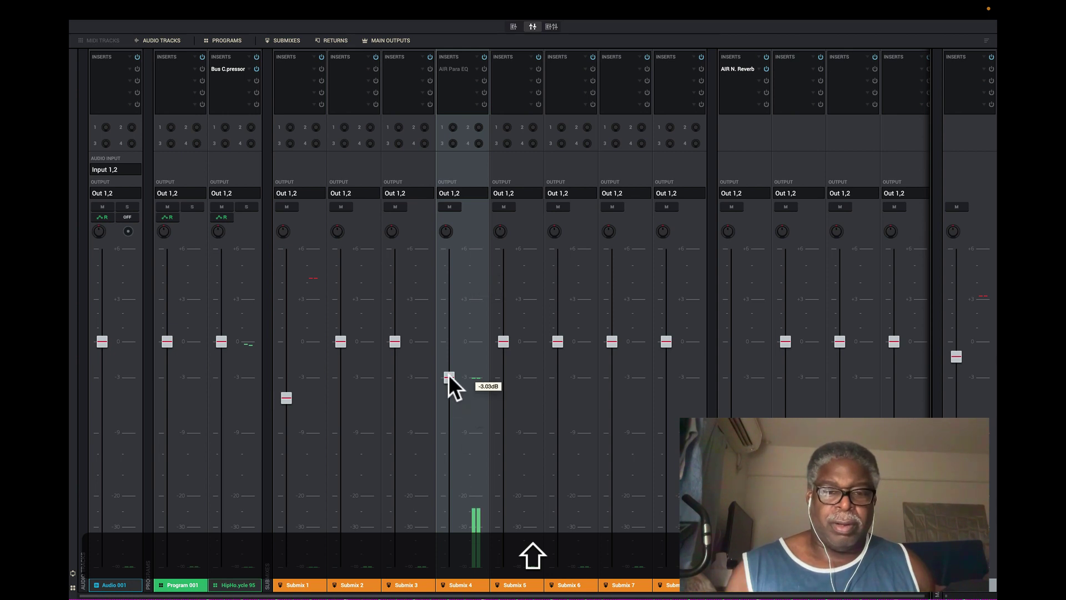
drag(448, 373, 449, 368)
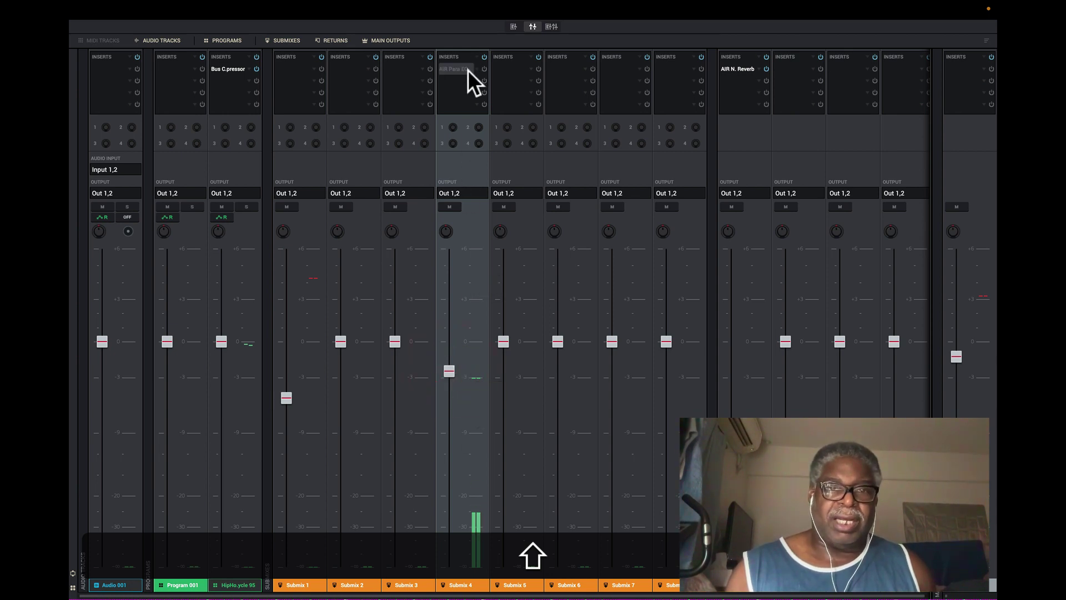
Turn Submix 4's AIR Para EQ back on and close its window
click(467, 70)
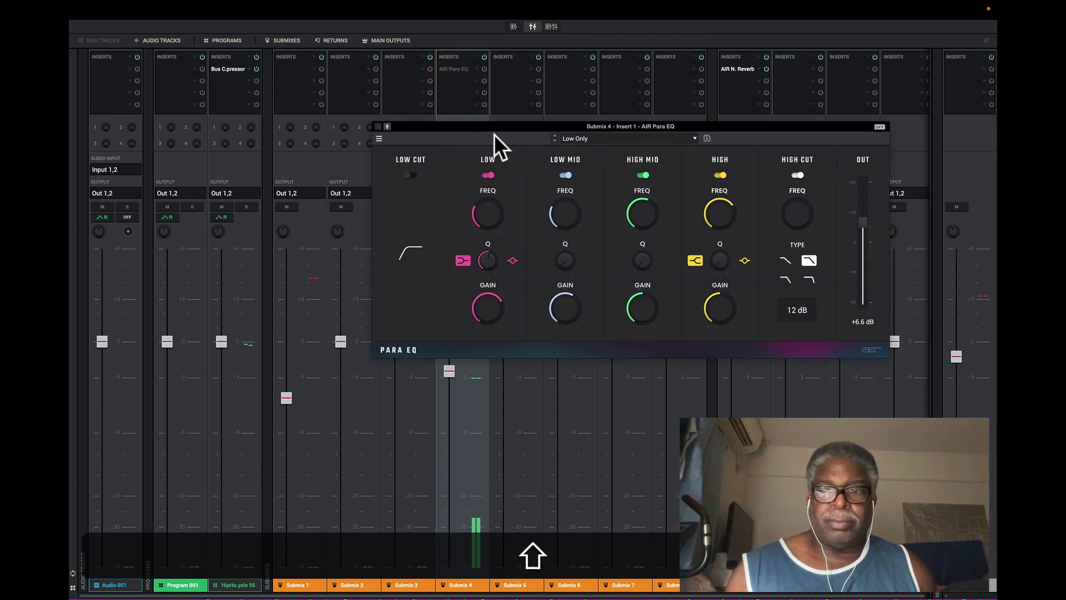
click(881, 126)
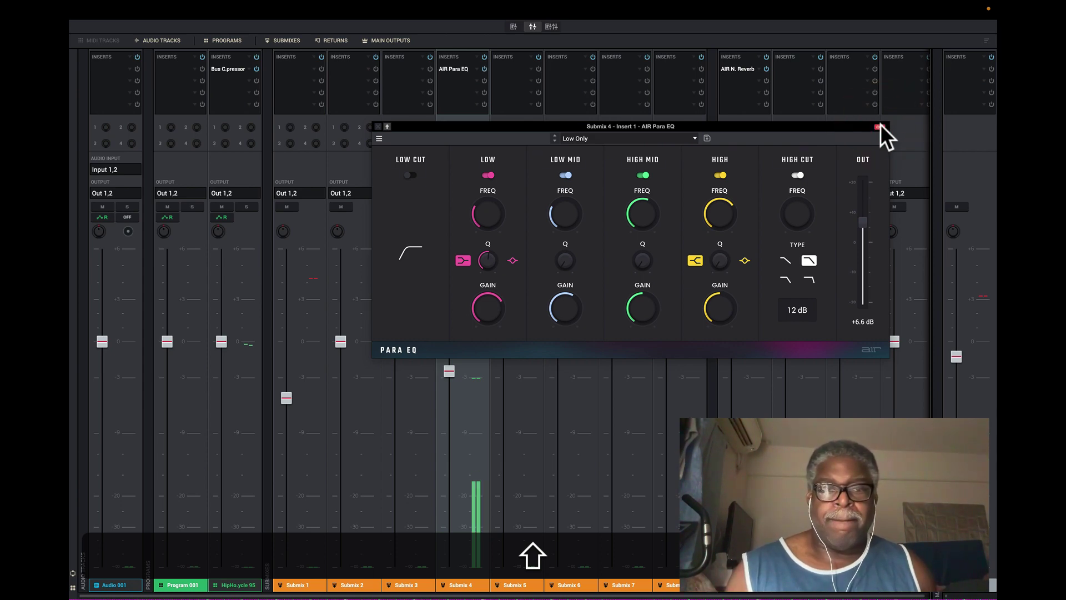
click(378, 128)
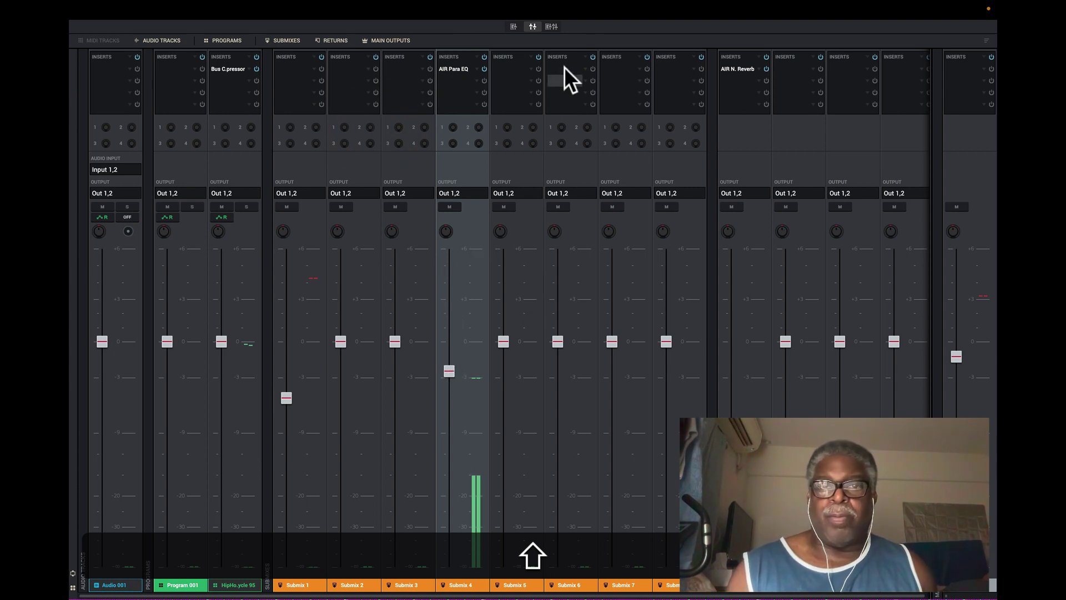
Back in the pad channel mixer, unsolo pads A13, A14, A15 and A16
click(553, 29)
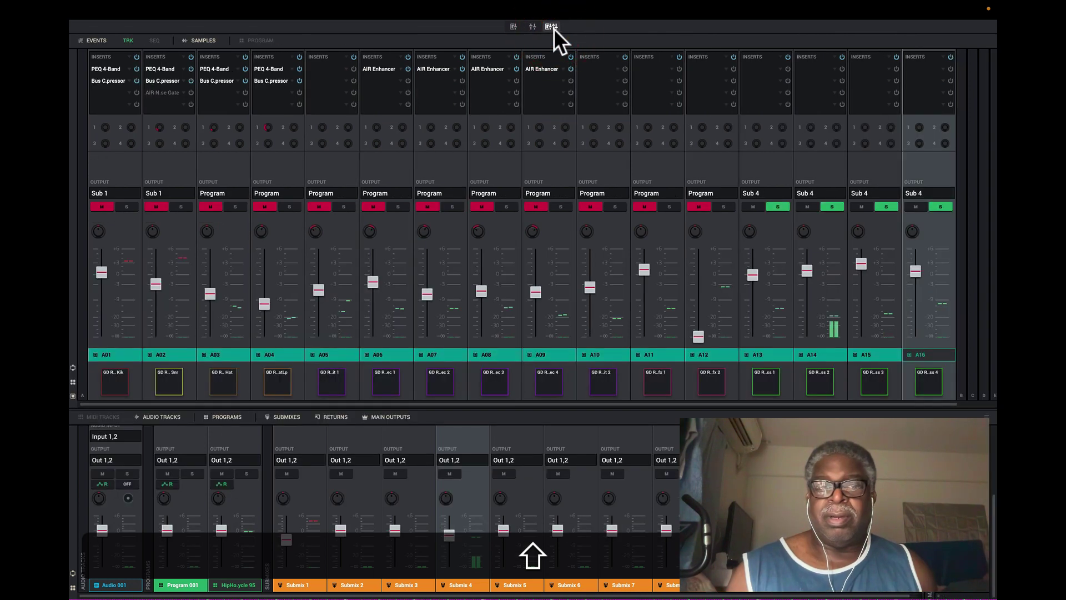
click(777, 207)
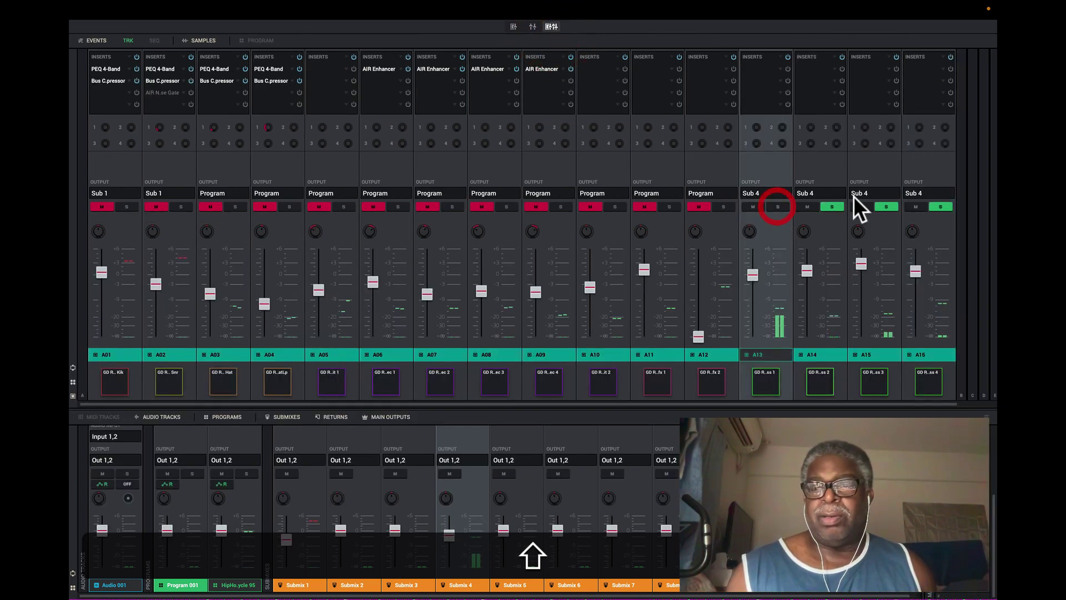
click(838, 207)
click(886, 207)
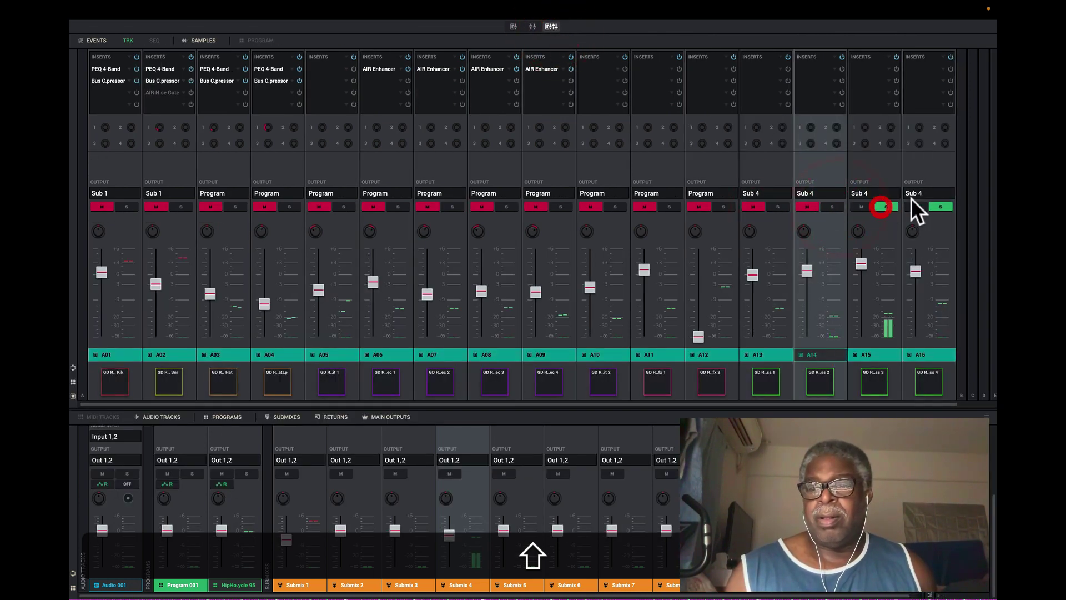
click(940, 207)
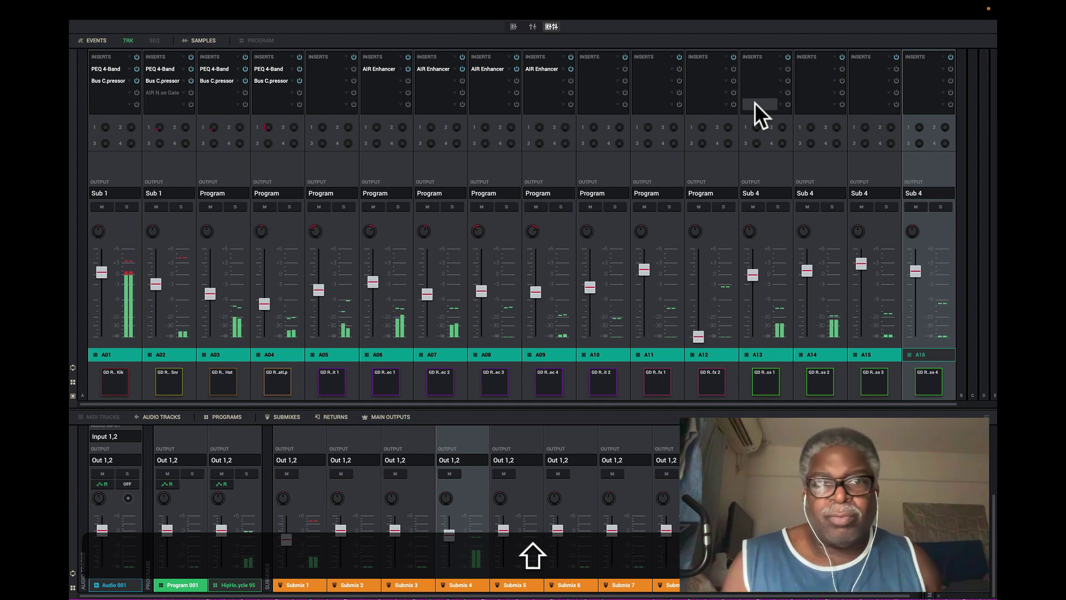
Set the main output fader to about -1.53 dB
click(533, 29)
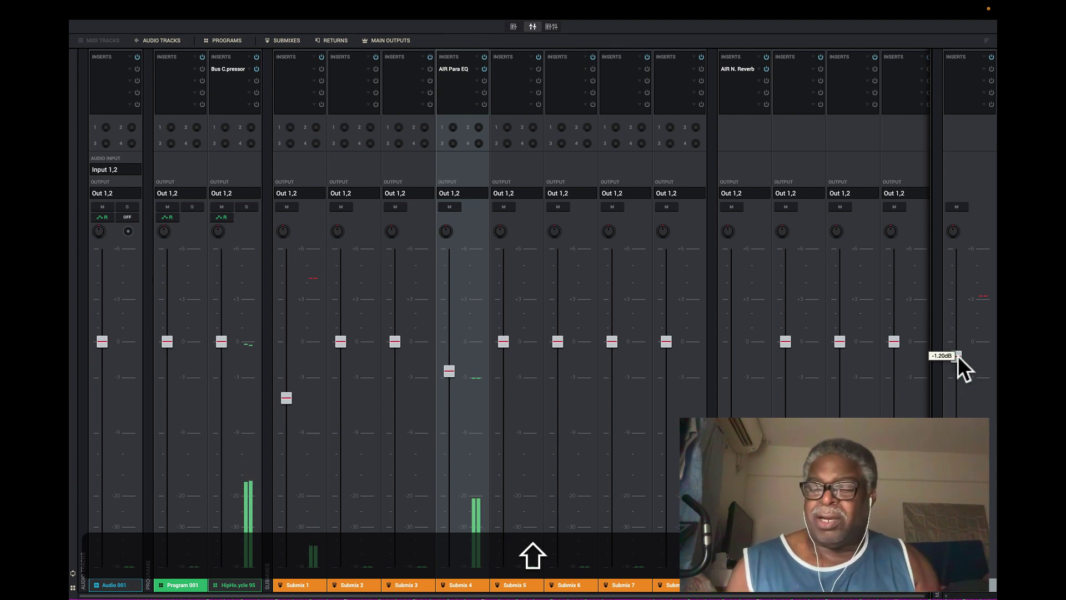
mouse_move(959, 362)
mouse_down()
mouse_move(960, 528)
mouse_move(956, 361)
mouse_up()
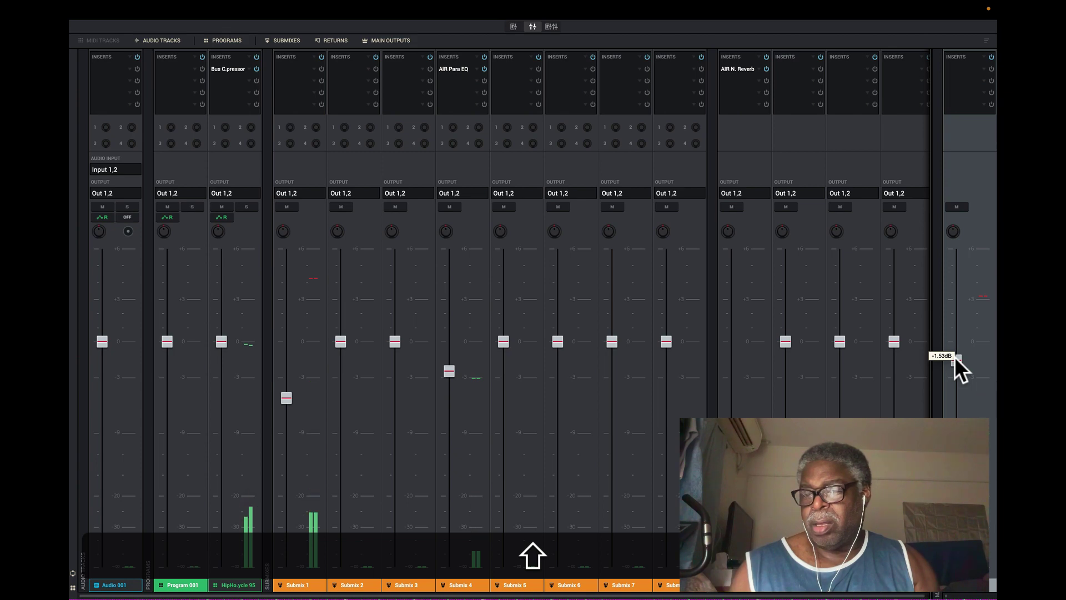
click(956, 363)
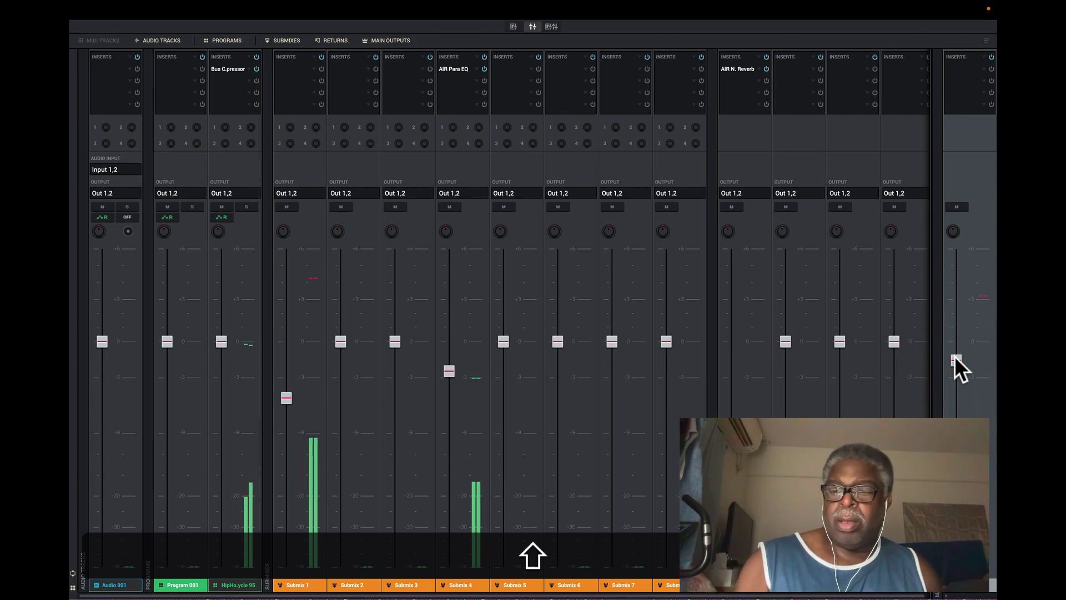